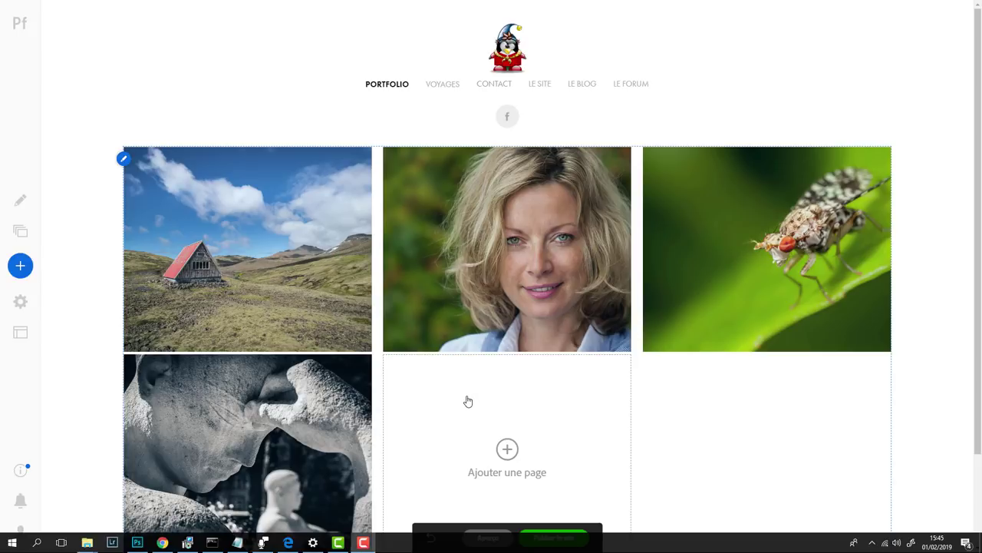
# - Open the site settings on the Nom de domaine section to see the current subdomain
pyautogui.click(20, 303)
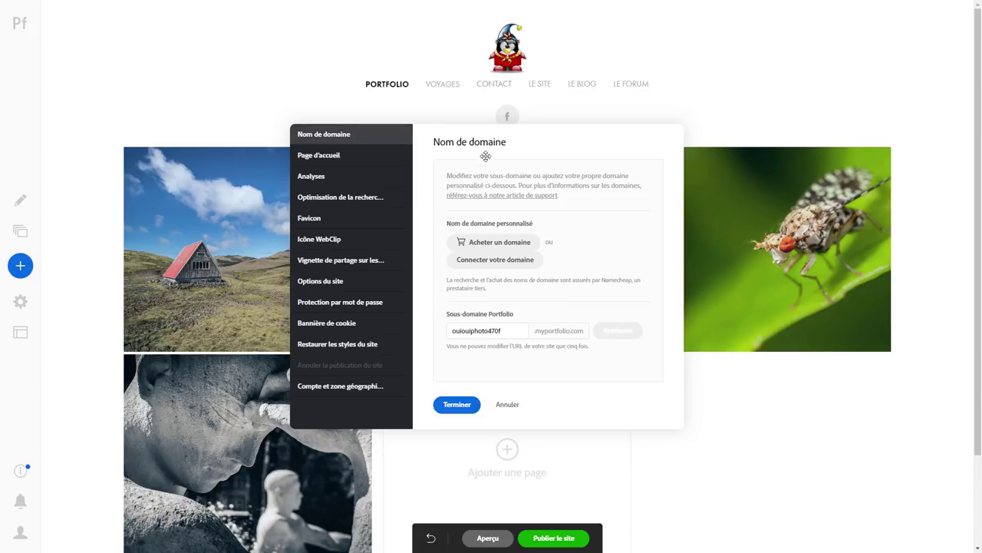
pyautogui.click(506, 242)
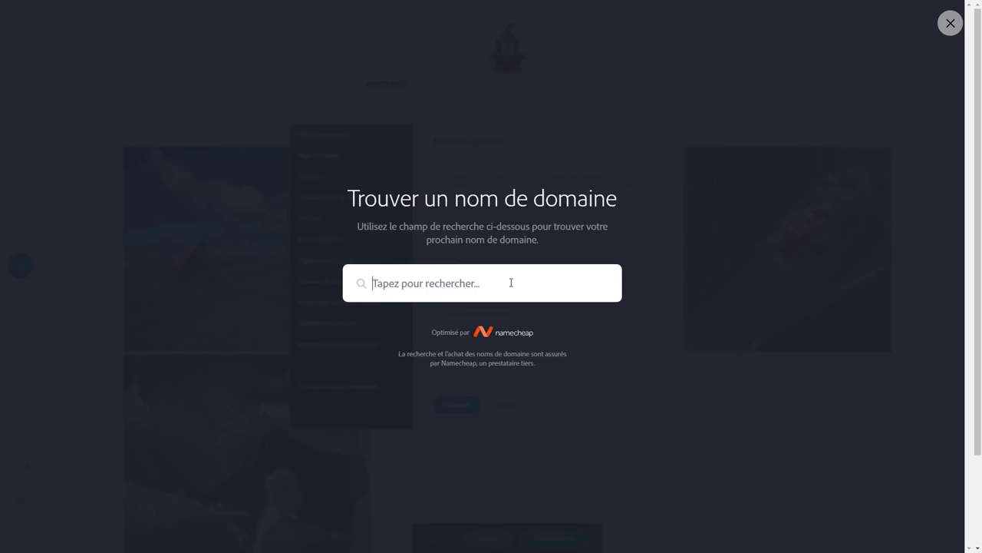
pyautogui.write('ouio')
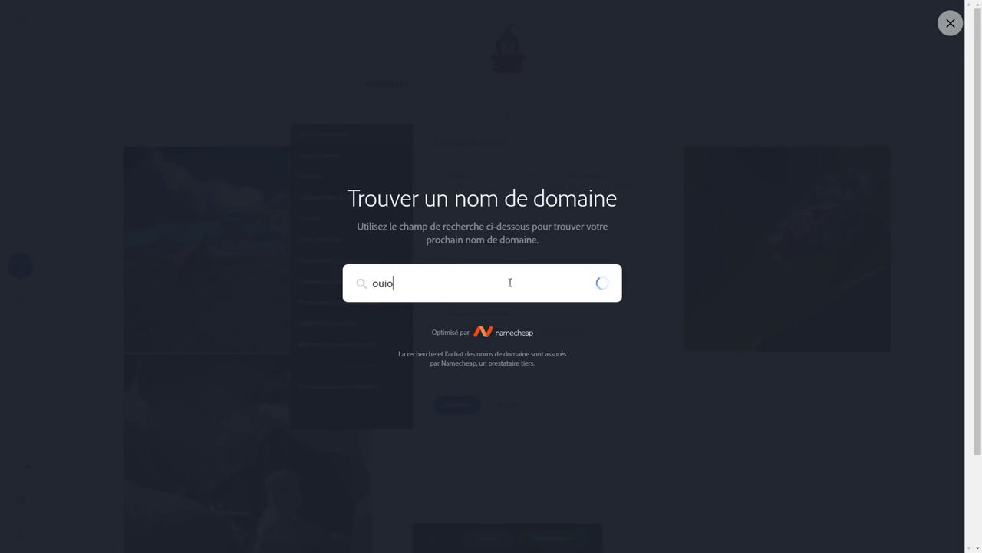
pyautogui.write('uiphoto')
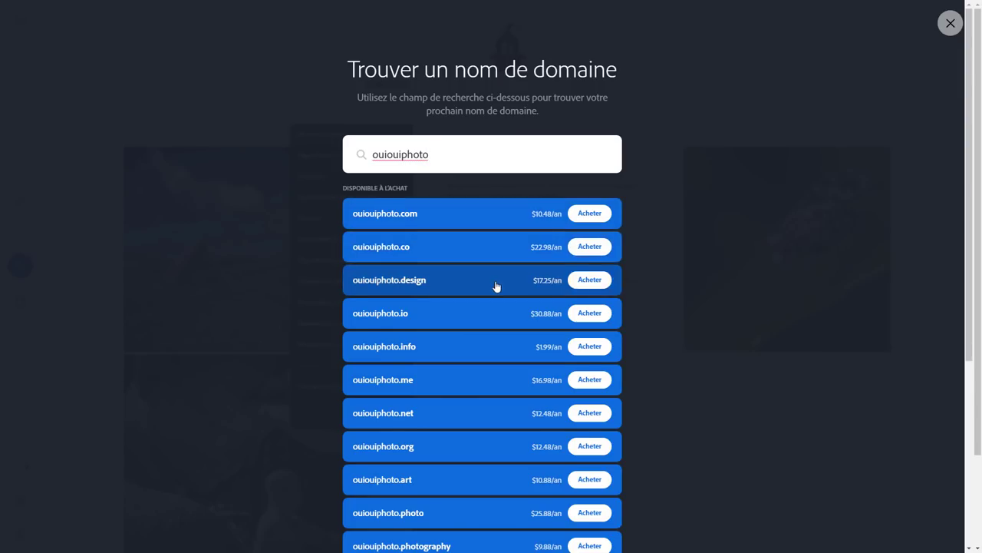
pyautogui.scroll(-2, 498, 287)
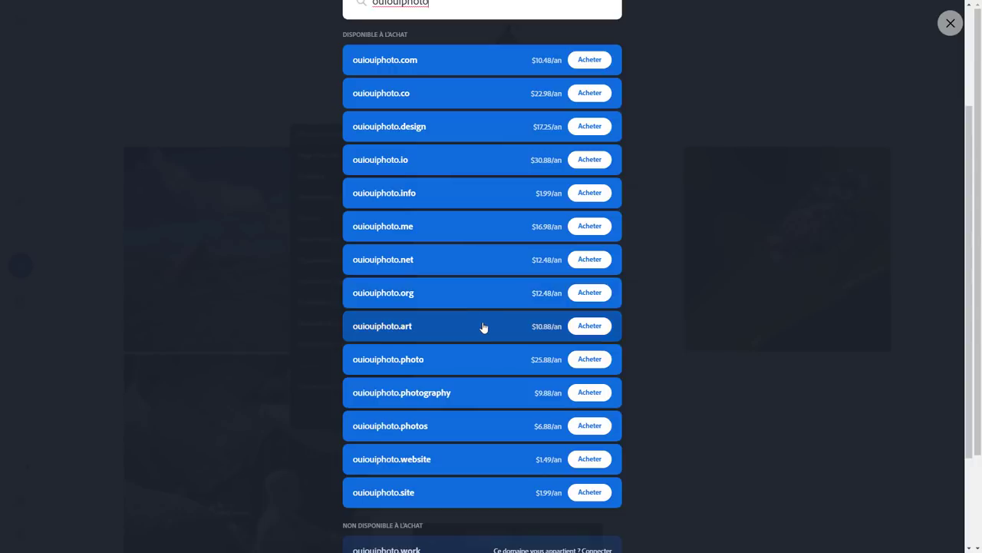
pyautogui.scroll(2, 819, 141)
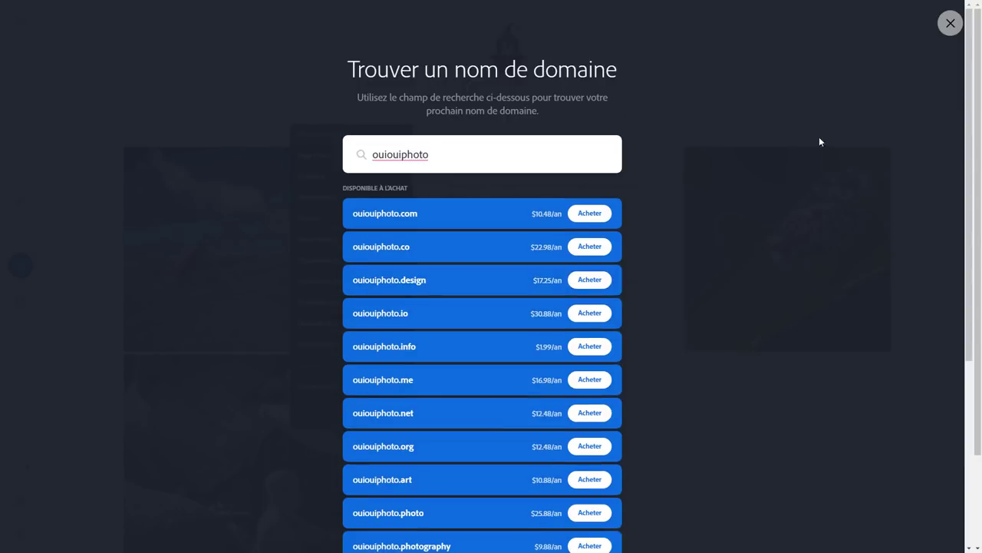
pyautogui.click(951, 23)
pyautogui.click(492, 268)
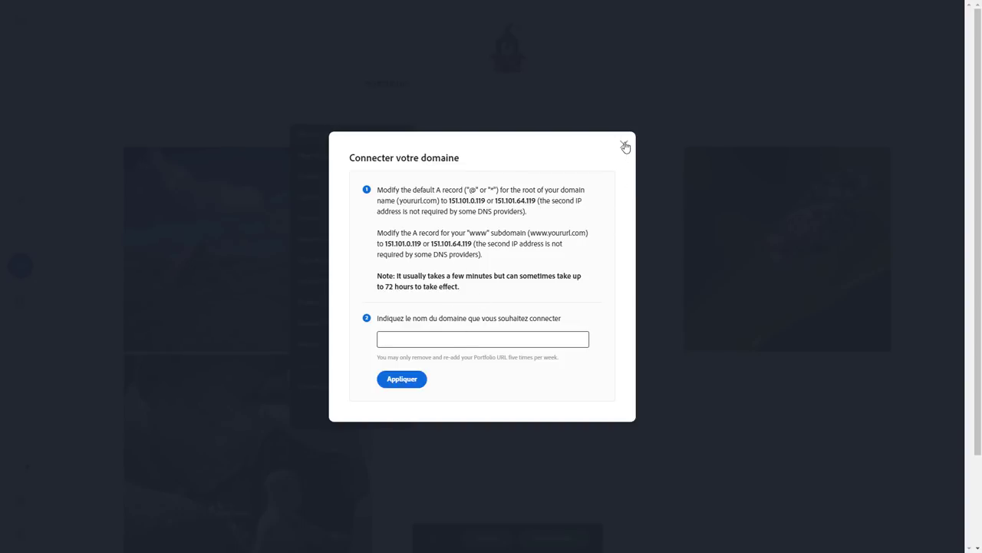
pyautogui.click(623, 144)
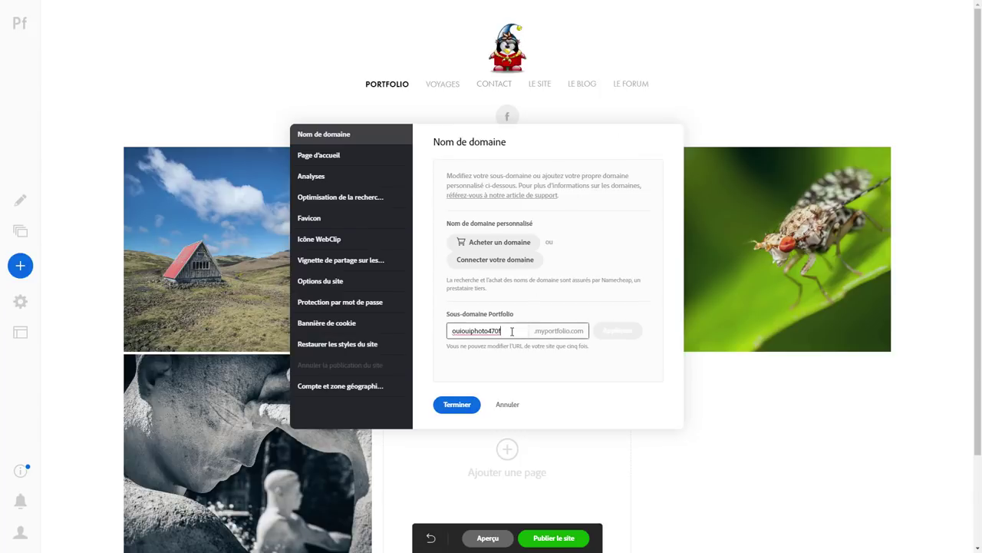
# - Replace the subdomain with ouiouiphotoformation.myportfolio.com and apply it
pyautogui.moveTo(512, 331); pyautogui.dragTo(431, 327)
pyautogui.write('ouiouiph')
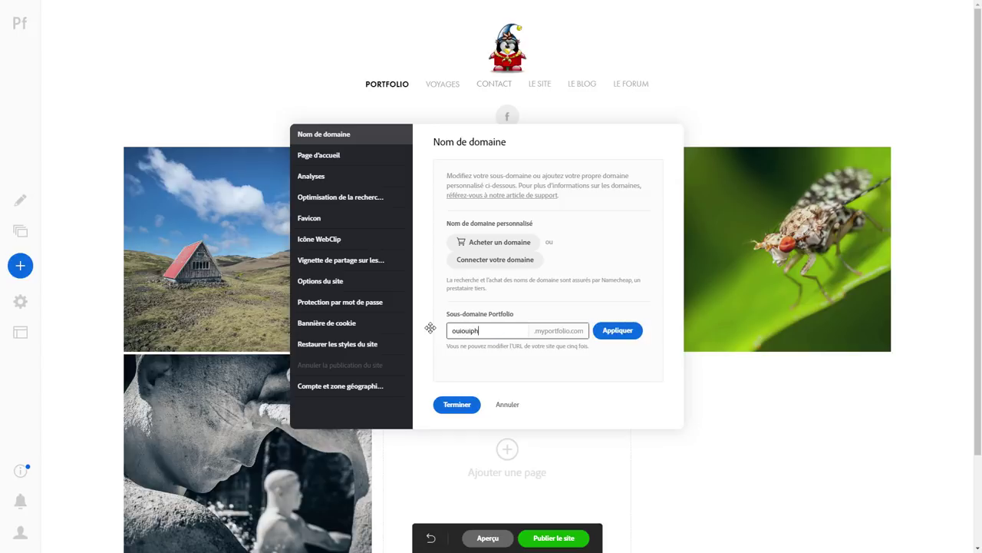
pyautogui.write('oto')
pyautogui.write('formation')
pyautogui.click(623, 330)
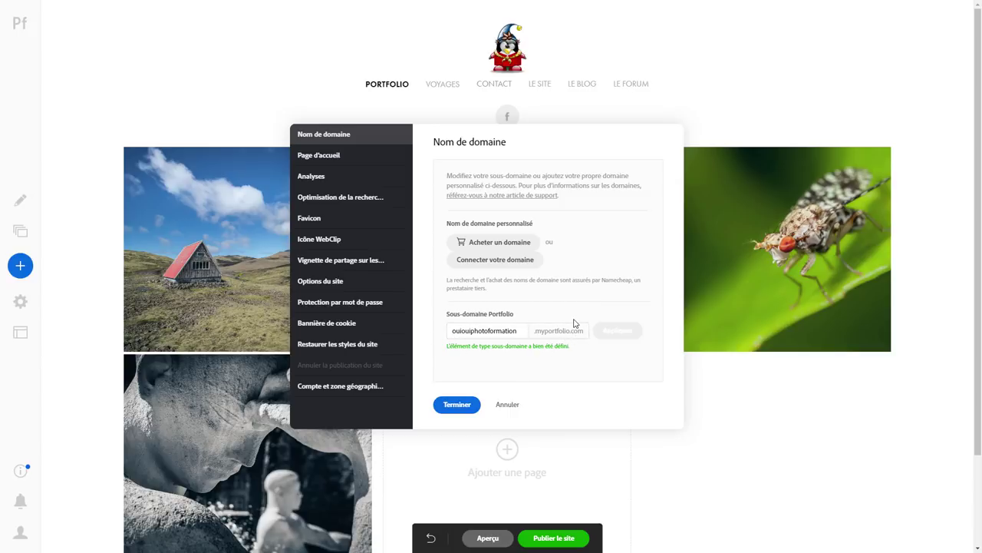
pyautogui.click(337, 157)
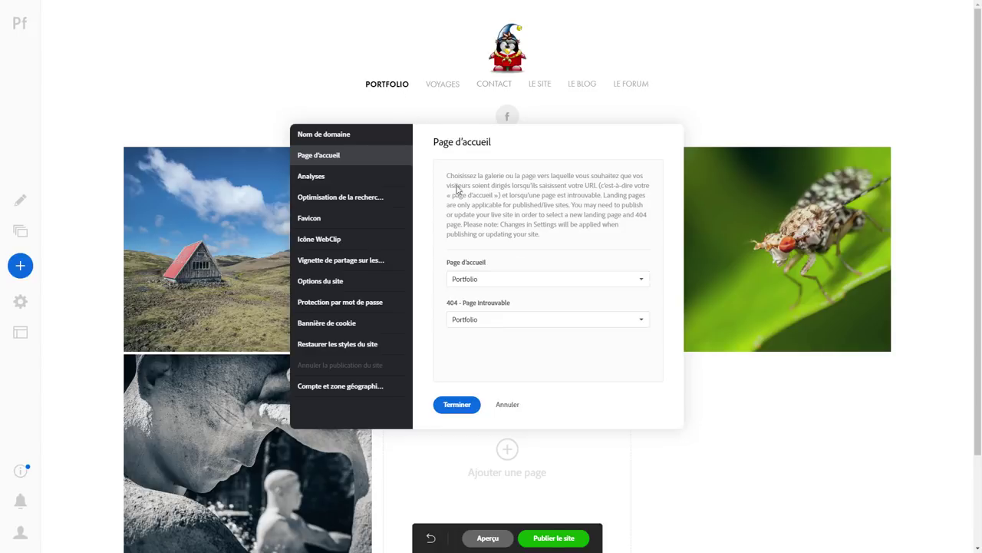
# - Review the landing page and 404 page choices, keeping Portfolio for both
pyautogui.click(488, 284)
pyautogui.click(488, 283)
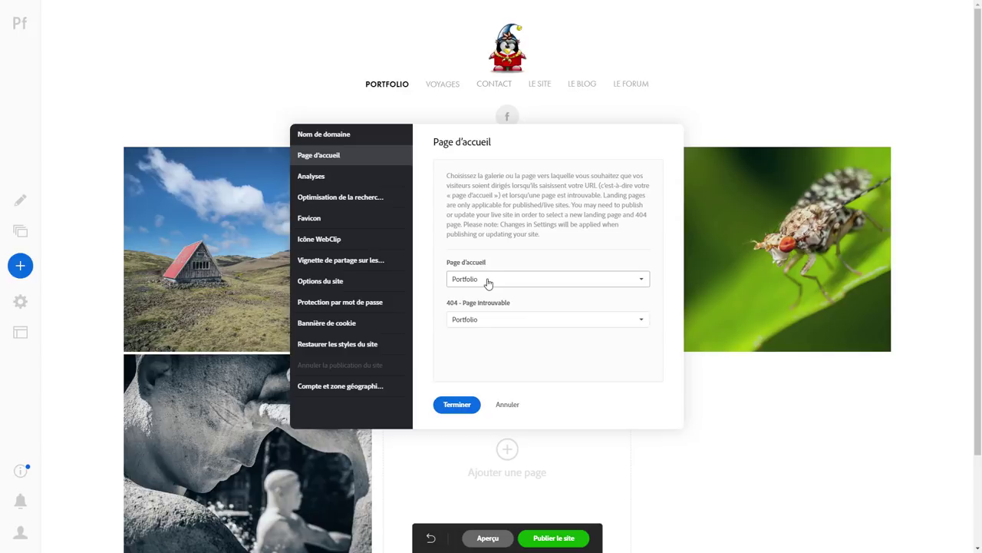
pyautogui.click(488, 283)
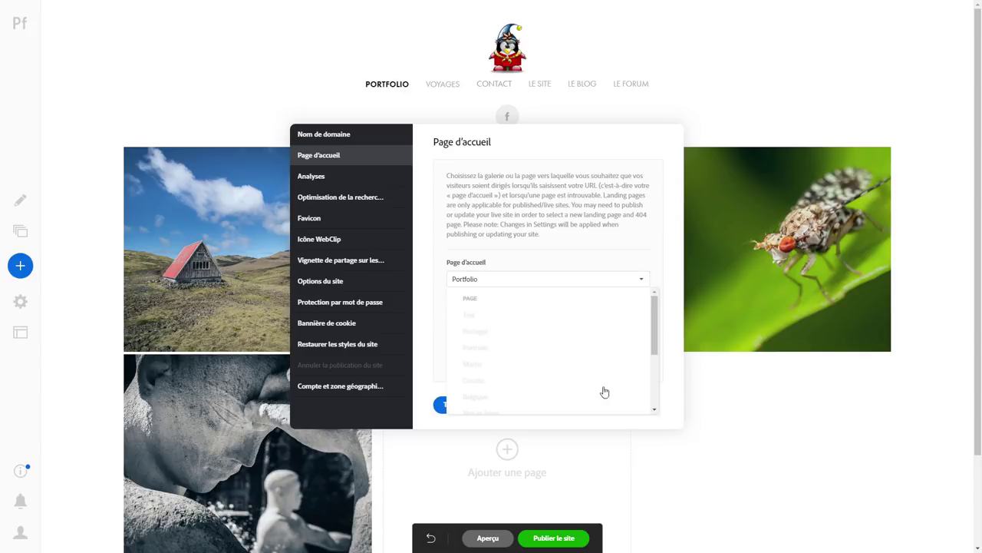
pyautogui.moveTo(655, 338)
pyautogui.mouseDown()
pyautogui.moveTo(654, 389)
pyautogui.moveTo(653, 307)
pyautogui.mouseUp()
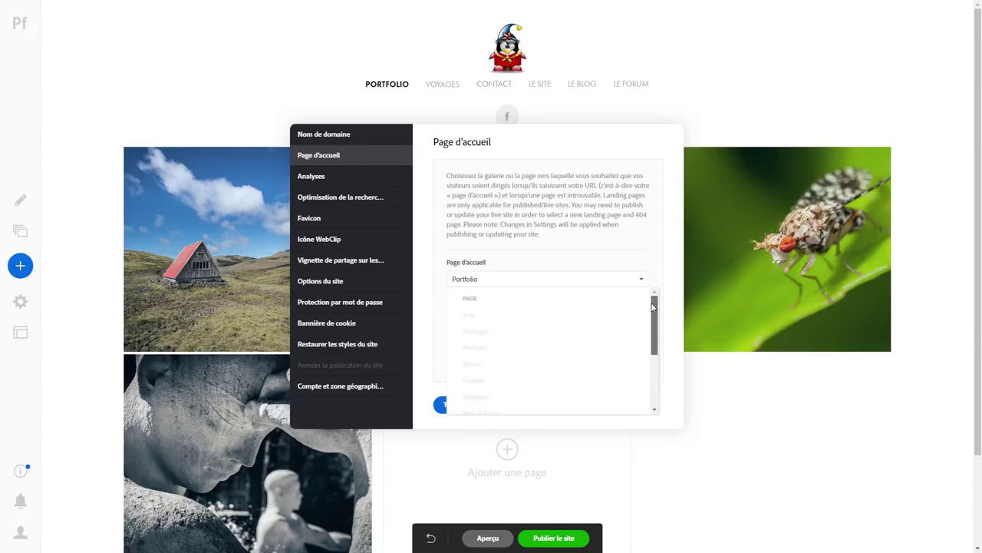
pyautogui.click(555, 265)
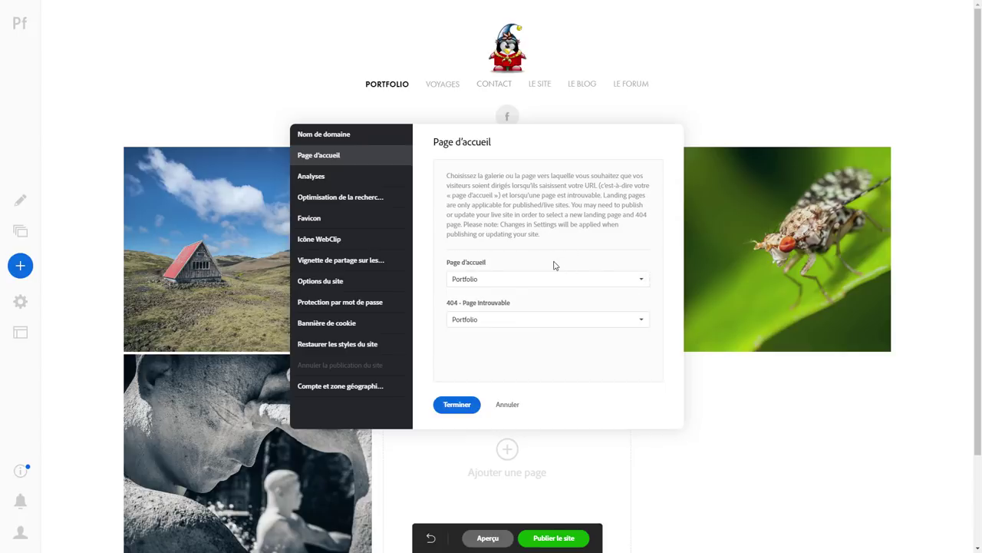
pyautogui.click(501, 323)
pyautogui.click(501, 322)
pyautogui.click(365, 183)
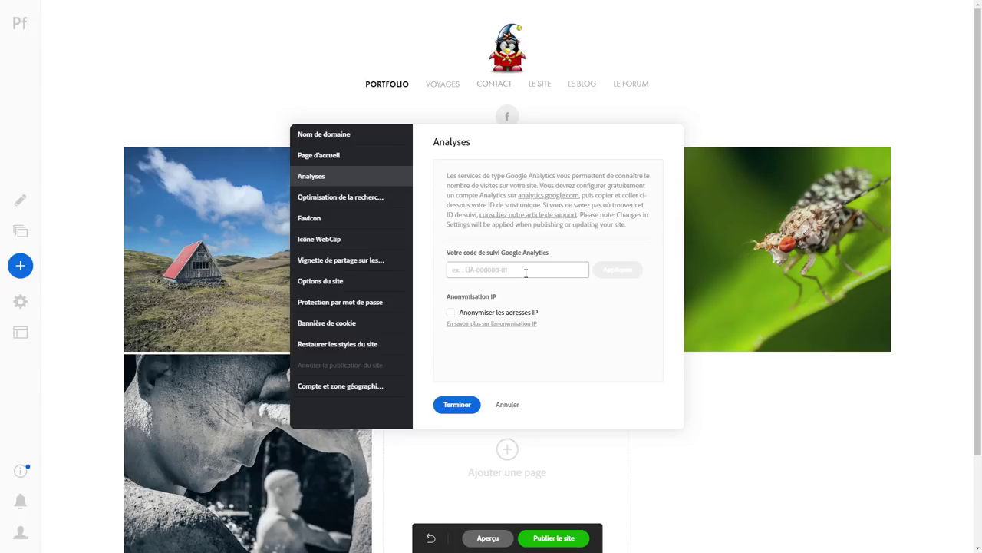
# - Open the 'En savoir plus sur l'anonymisation IP' help link from Analytics settings
pyautogui.click(496, 328)
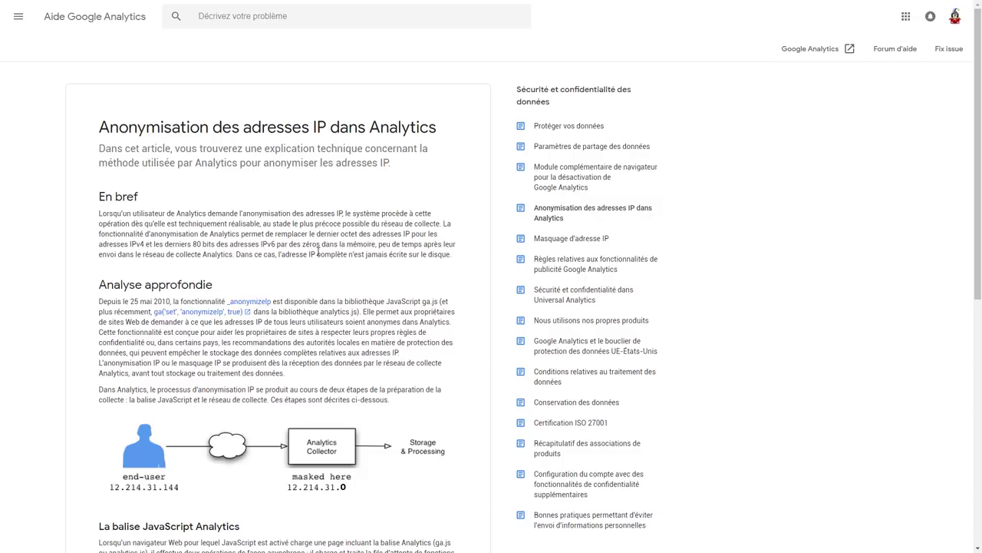
# - Scroll through the Google Analytics IP anonymization help article
pyautogui.scroll(-3, 318, 251)
pyautogui.scroll(-5, 318, 251)
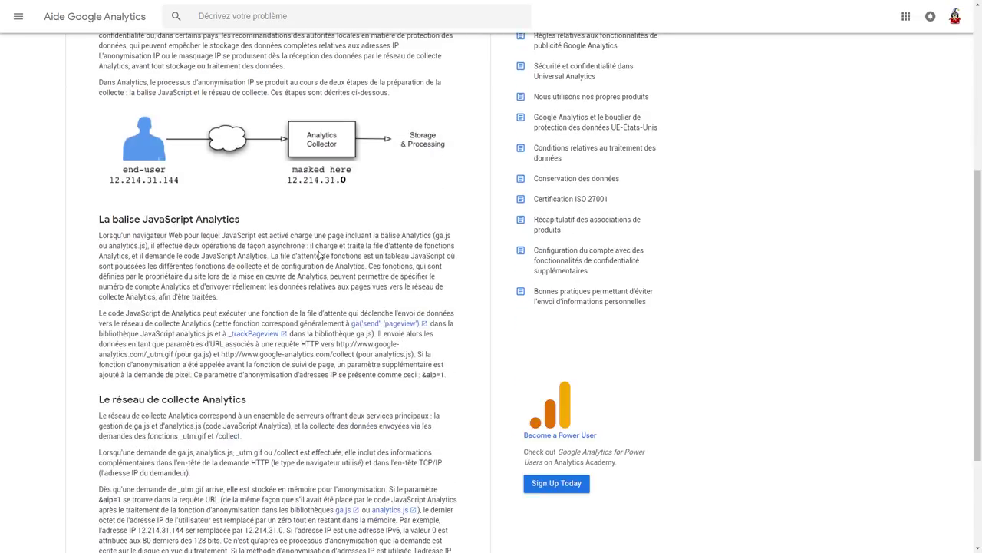
pyautogui.scroll(4, 319, 255)
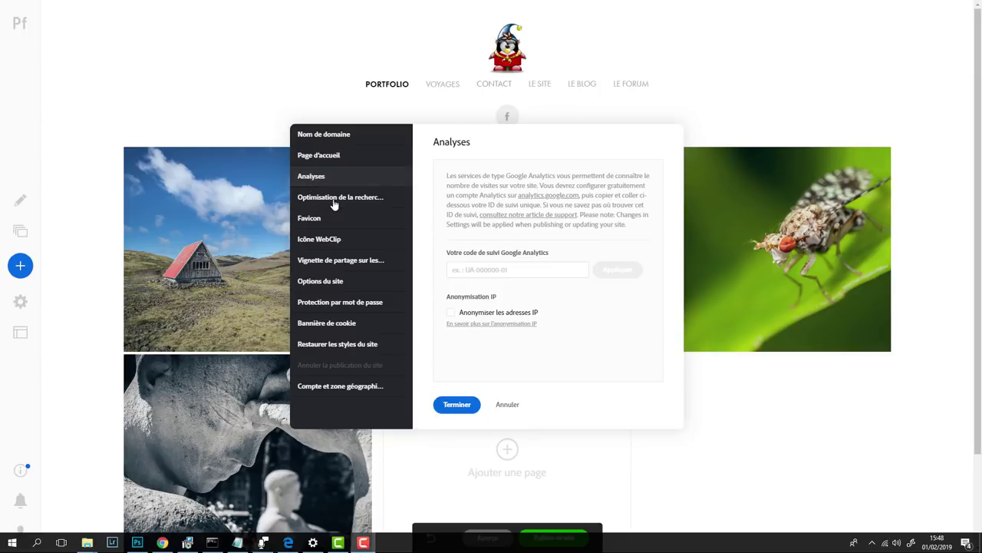
# - Open Optimisation de la recherche and visit the Description meta and Meta Keywords fields
pyautogui.click(334, 206)
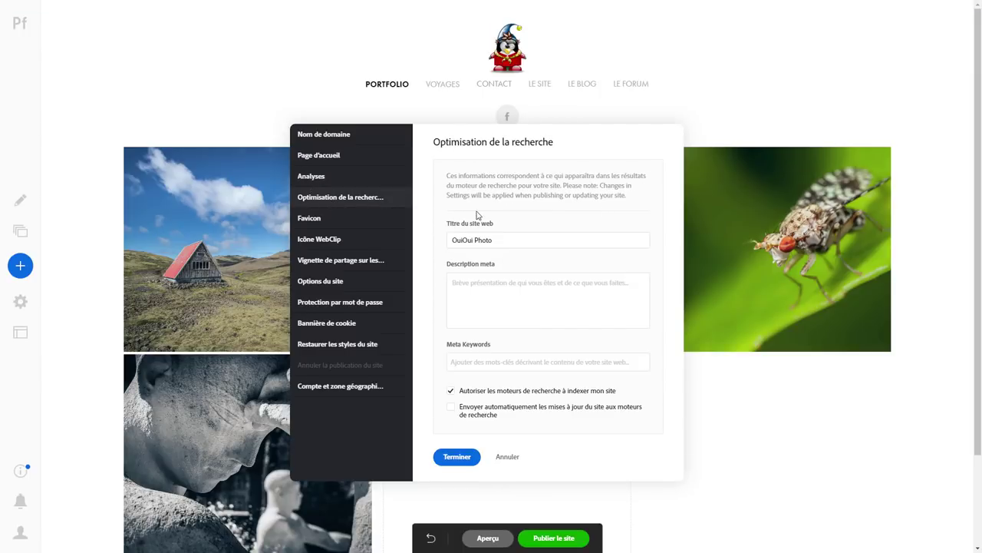
pyautogui.click(471, 284)
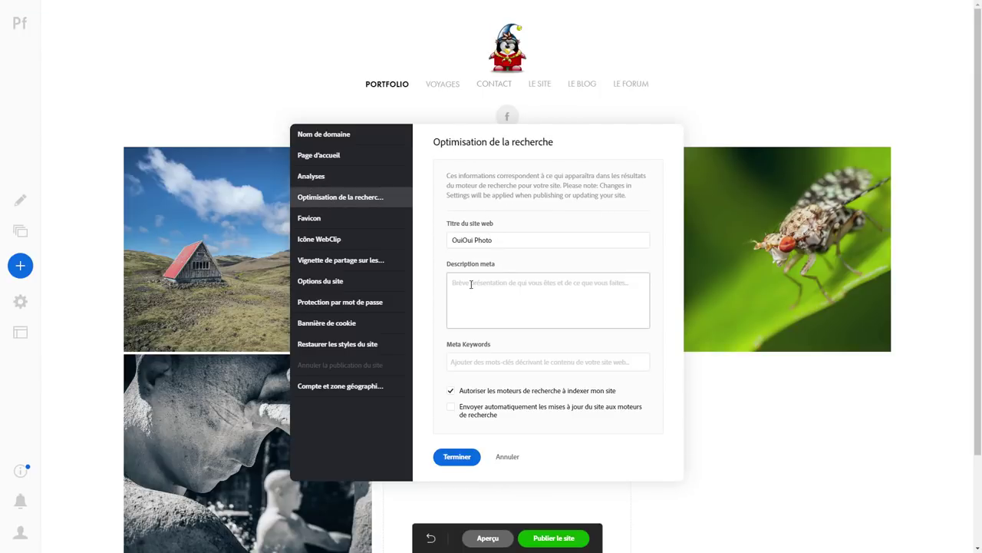
pyautogui.click(480, 363)
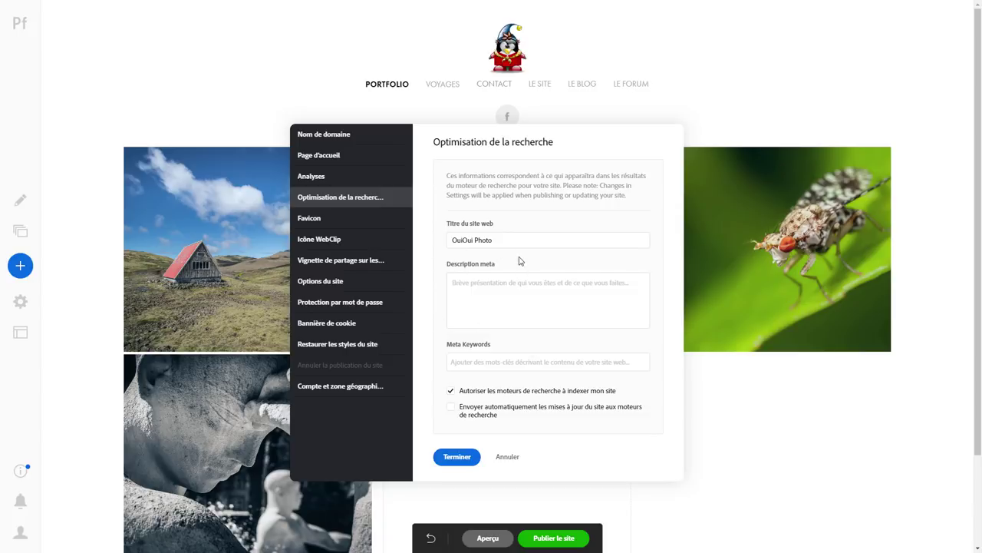
# - Upload the OuiOui penguin image as the site favicon
pyautogui.click(347, 220)
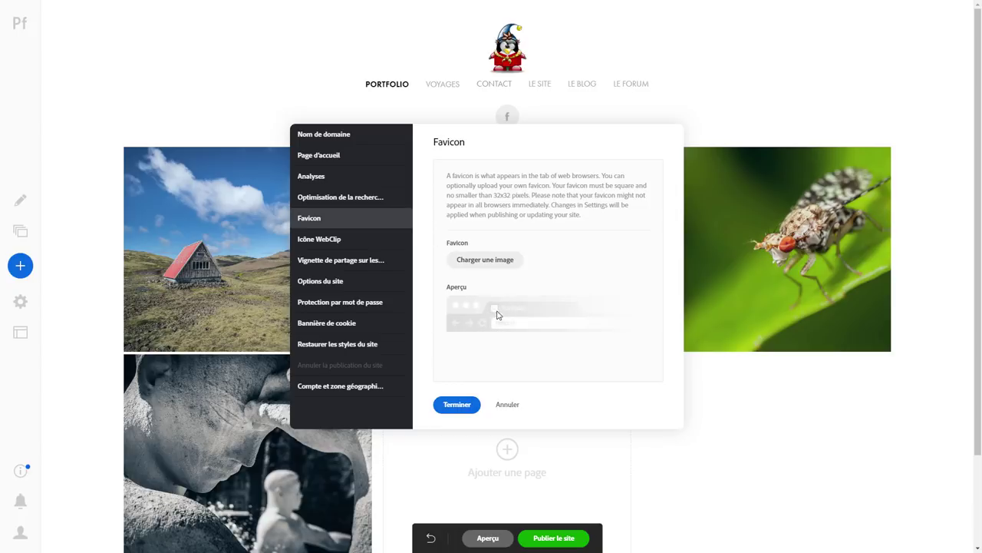
pyautogui.click(495, 263)
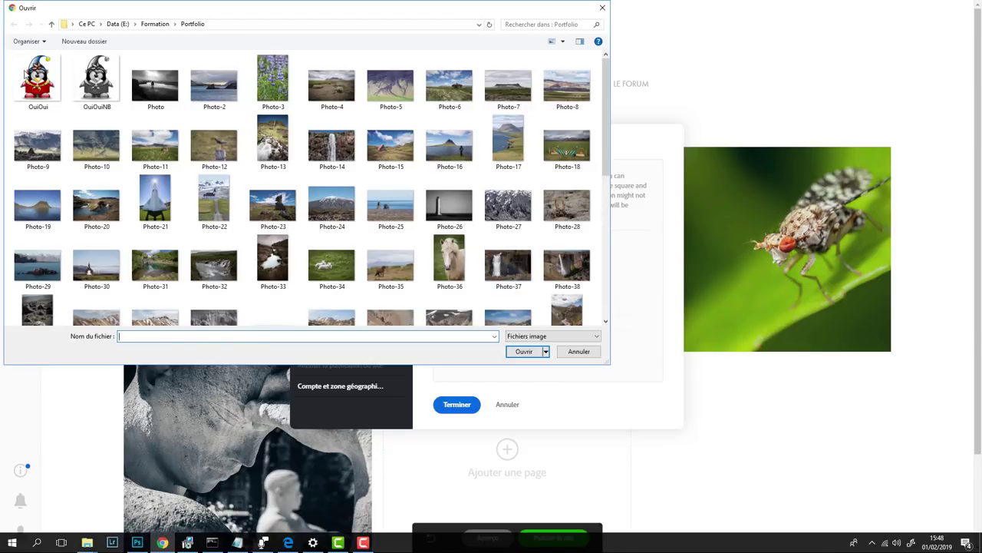
pyautogui.click(27, 73)
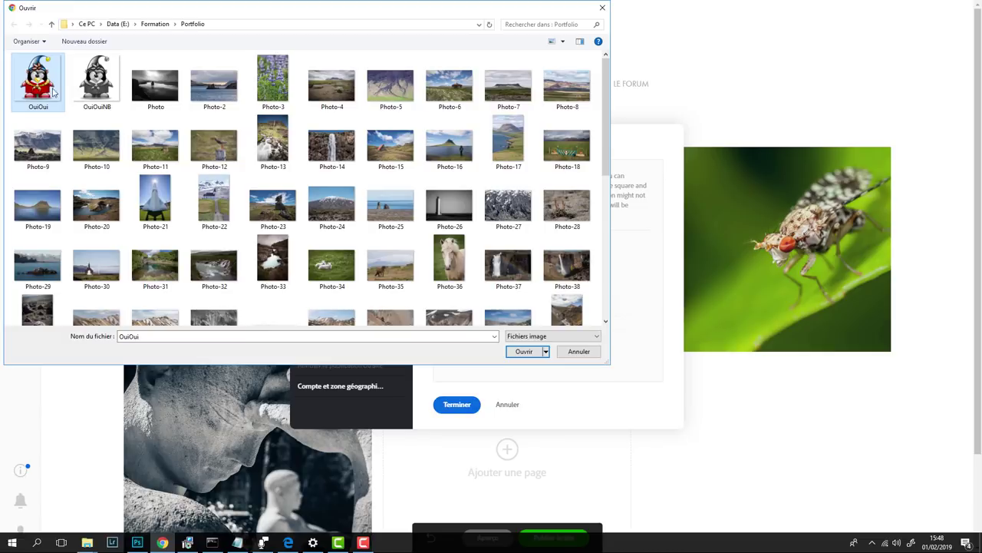
pyautogui.click(524, 352)
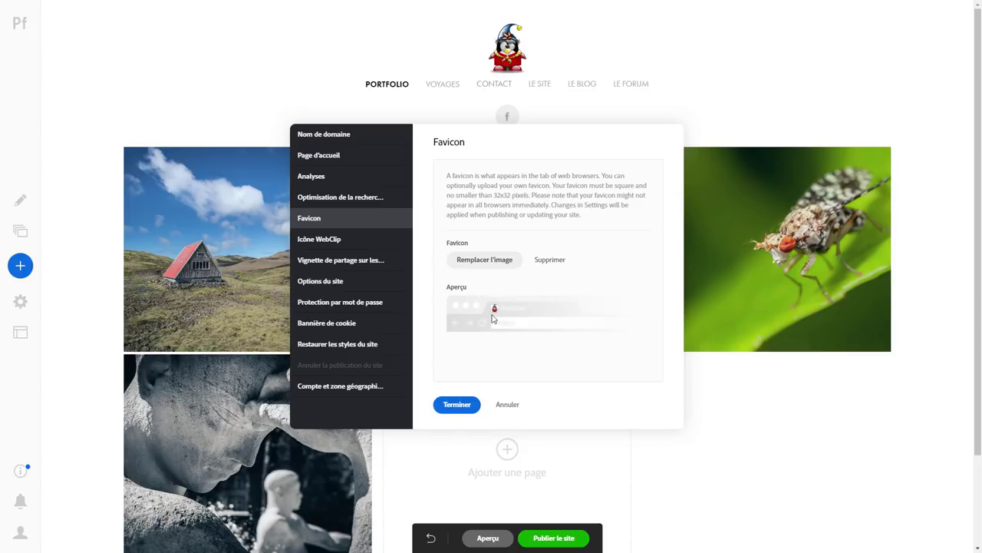
# - Upload the OuiOui penguin image as the WebClip icon
pyautogui.click(348, 241)
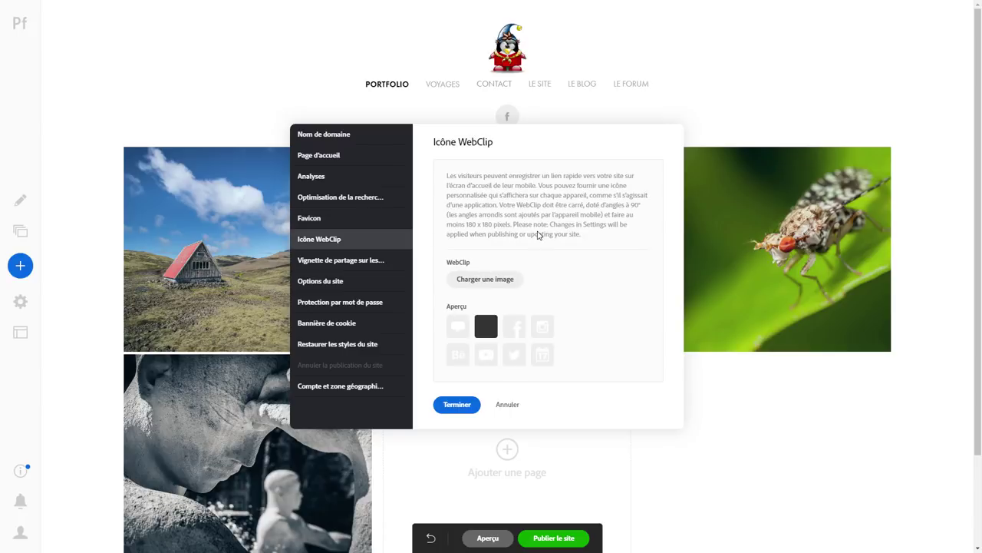
pyautogui.click(499, 279)
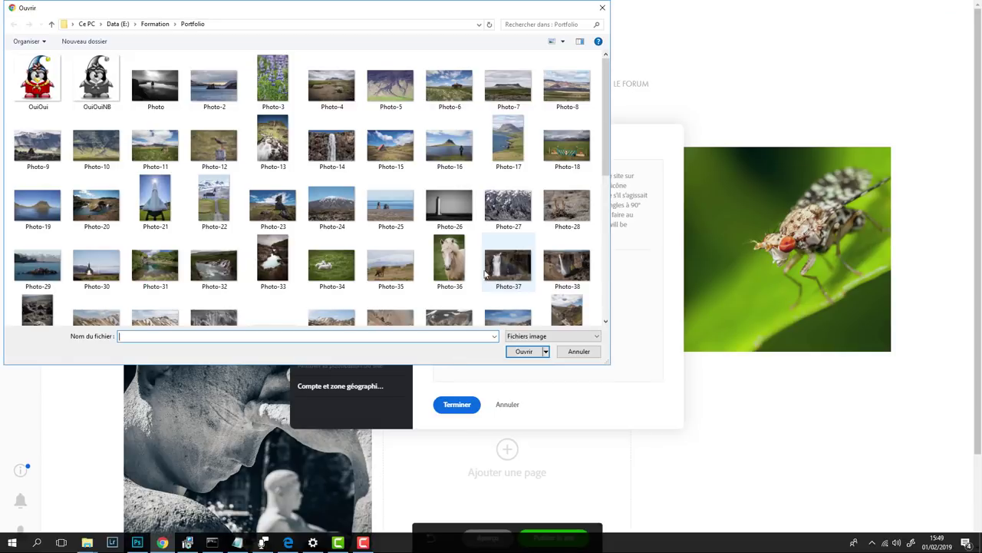
pyautogui.click(38, 81)
pyautogui.click(524, 350)
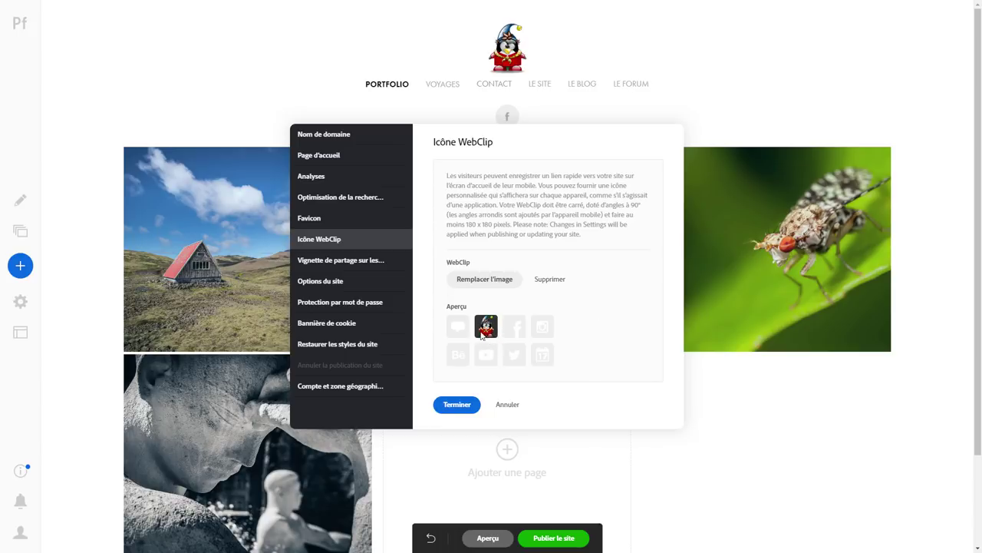
pyautogui.click(367, 262)
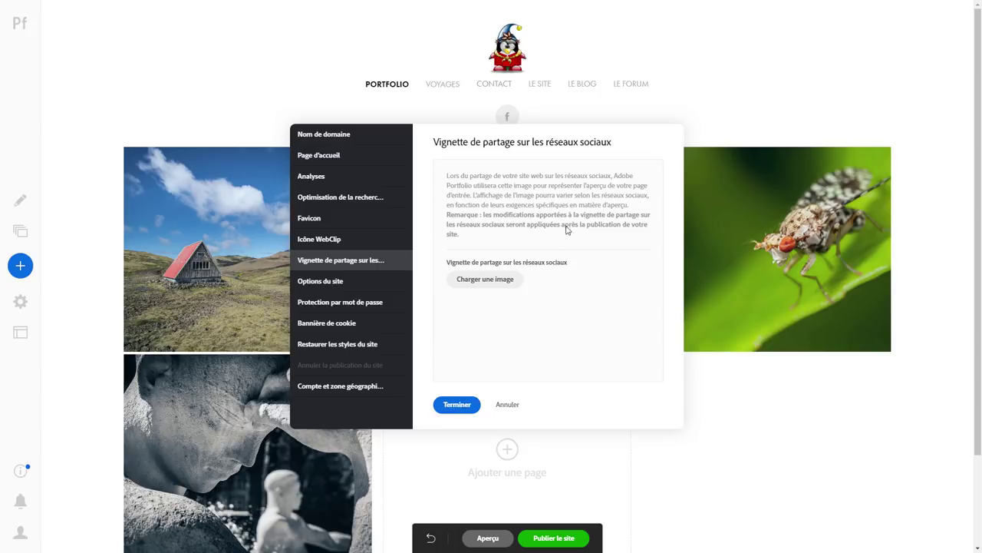
# - Upload the OuiOui penguin image as the social sharing thumbnail
pyautogui.click(489, 280)
pyautogui.click(37, 80)
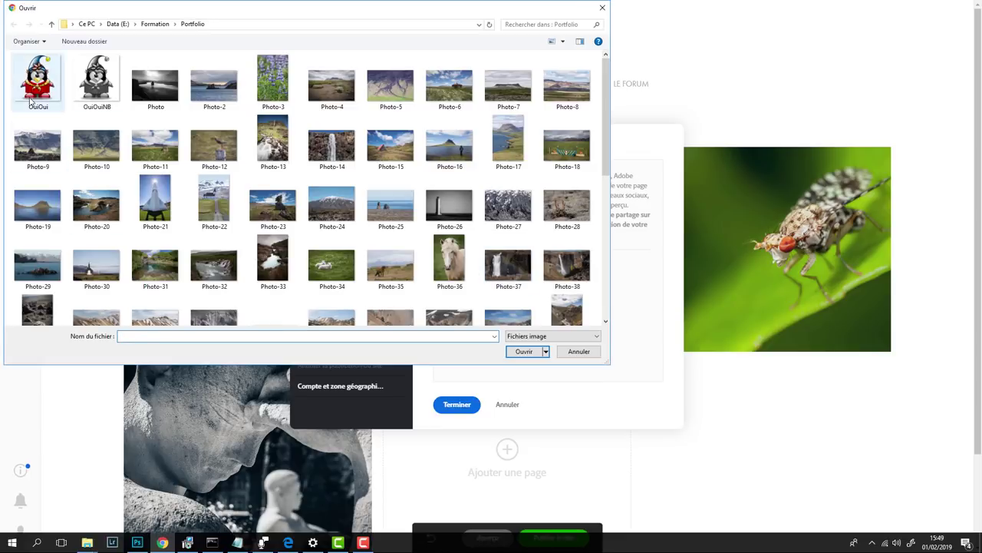
pyautogui.click(525, 351)
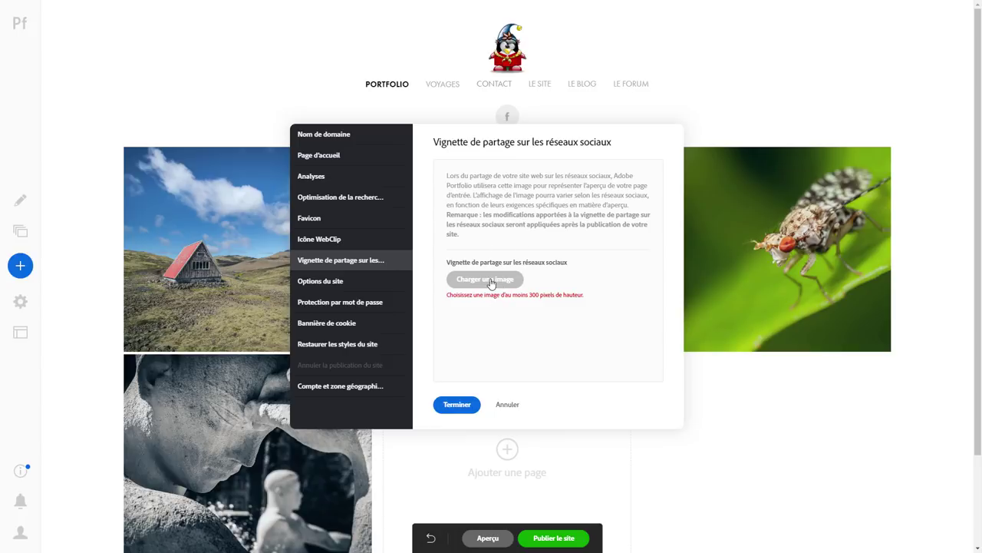
pyautogui.click(371, 289)
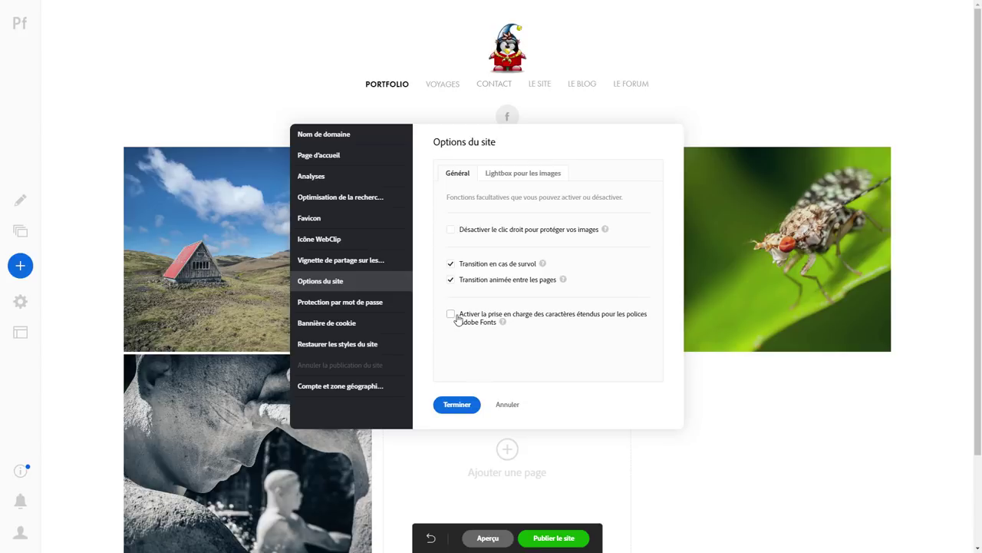
pyautogui.moveTo(503, 323)
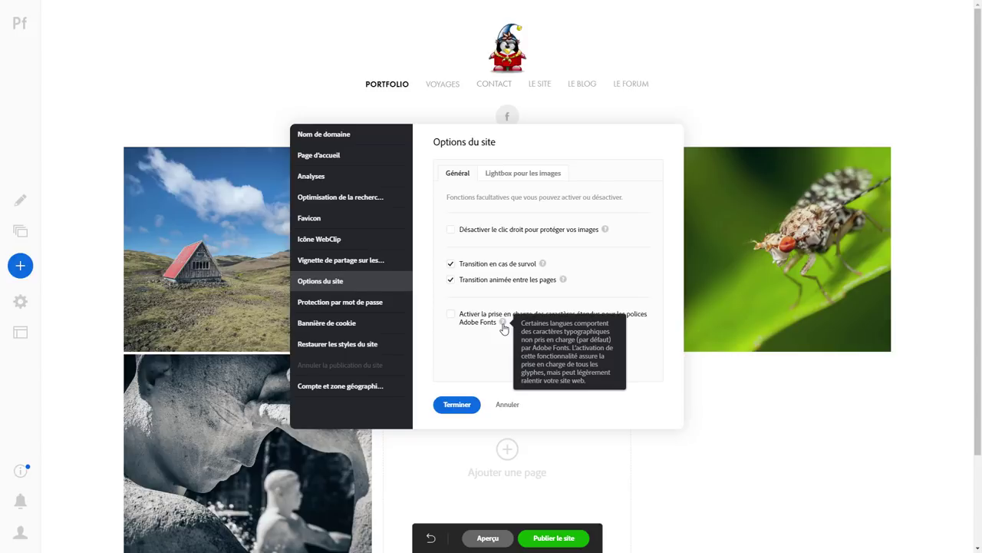
# - Review the image lightbox settings, then view the site password protection settings
pyautogui.click(533, 177)
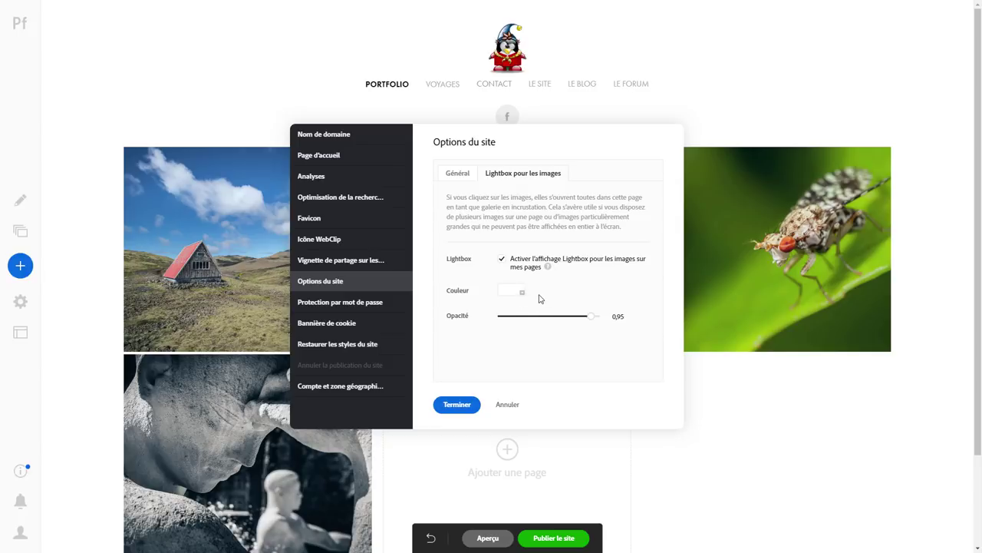
pyautogui.click(371, 304)
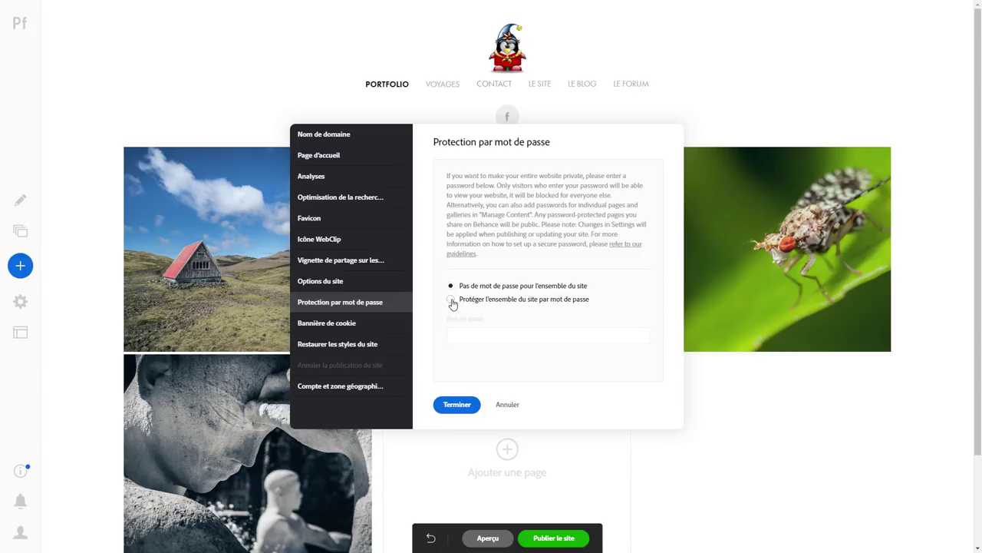
# - Review the cookie banner and restore-styles settings, then the account and region settings showing France
pyautogui.click(345, 326)
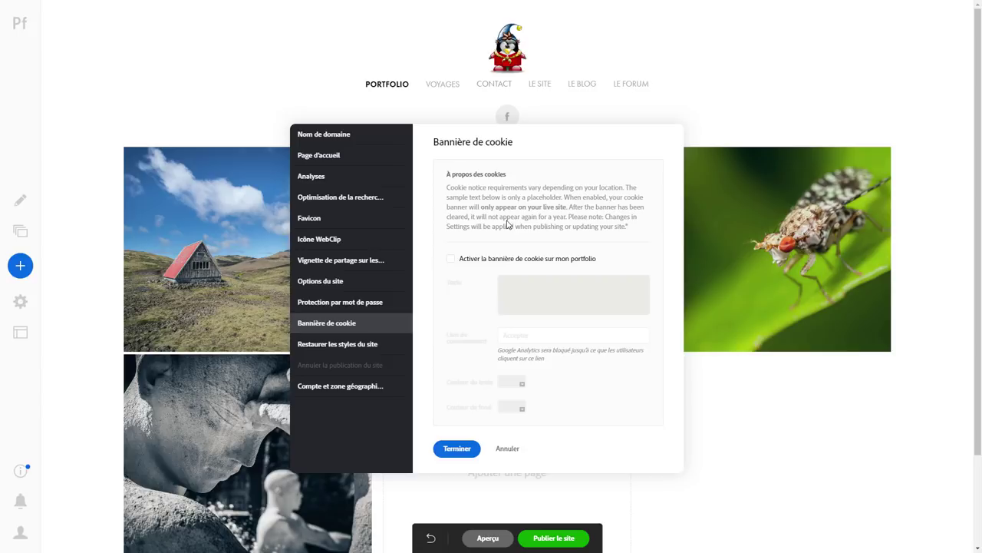
pyautogui.click(365, 347)
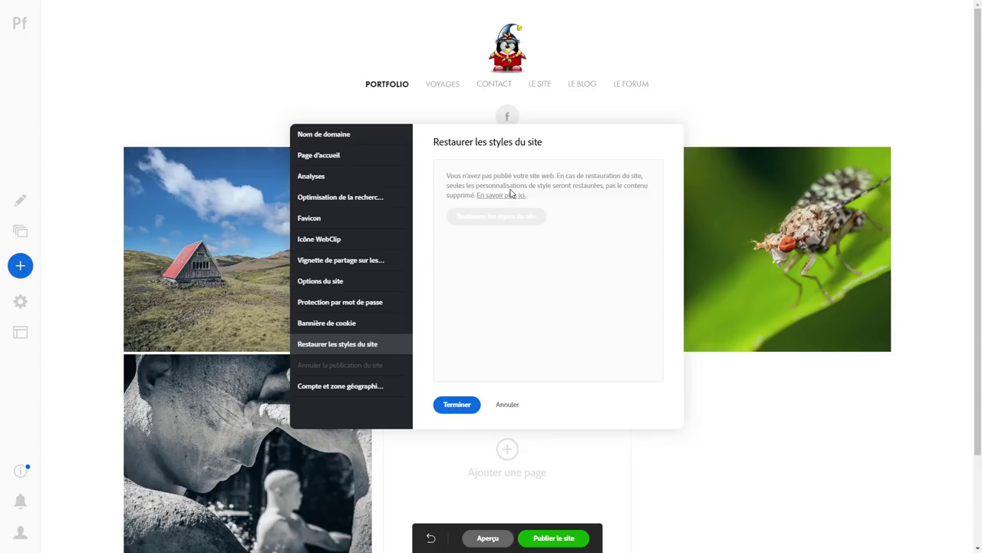
pyautogui.click(366, 387)
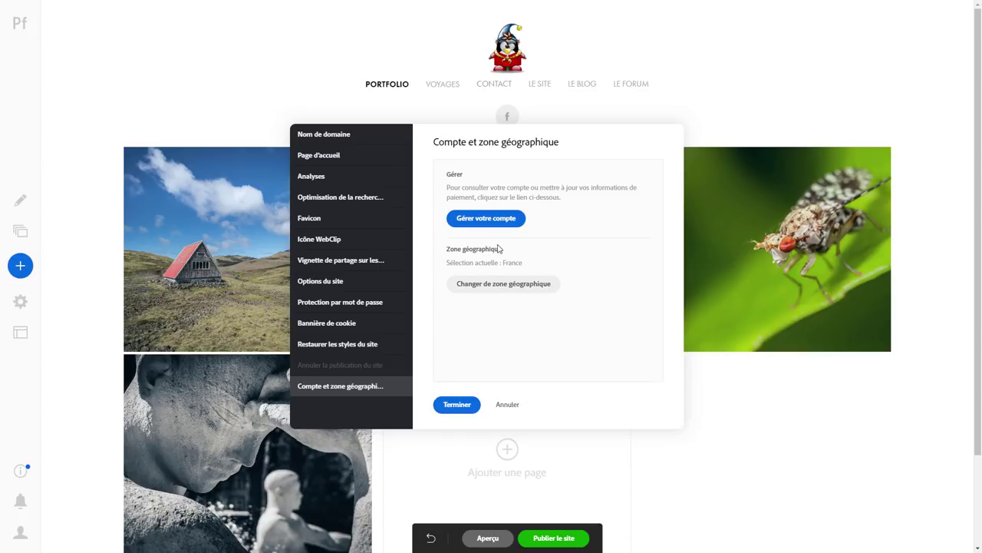
pyautogui.click(498, 286)
pyautogui.click(549, 282)
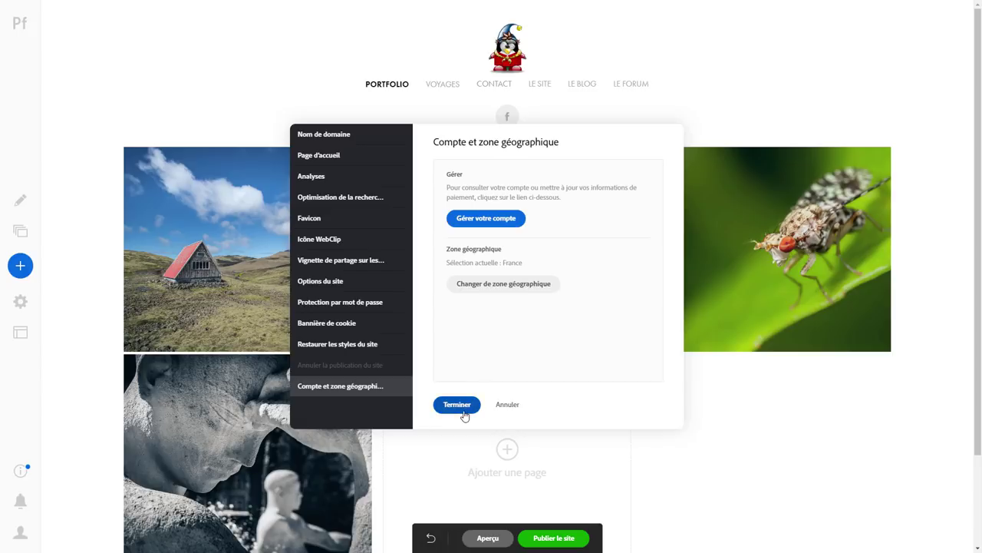
# - Close Settings and open the live site at ouiouiphotoformation.myportfolio.com
pyautogui.click(460, 405)
pyautogui.moveTo(506, 249)
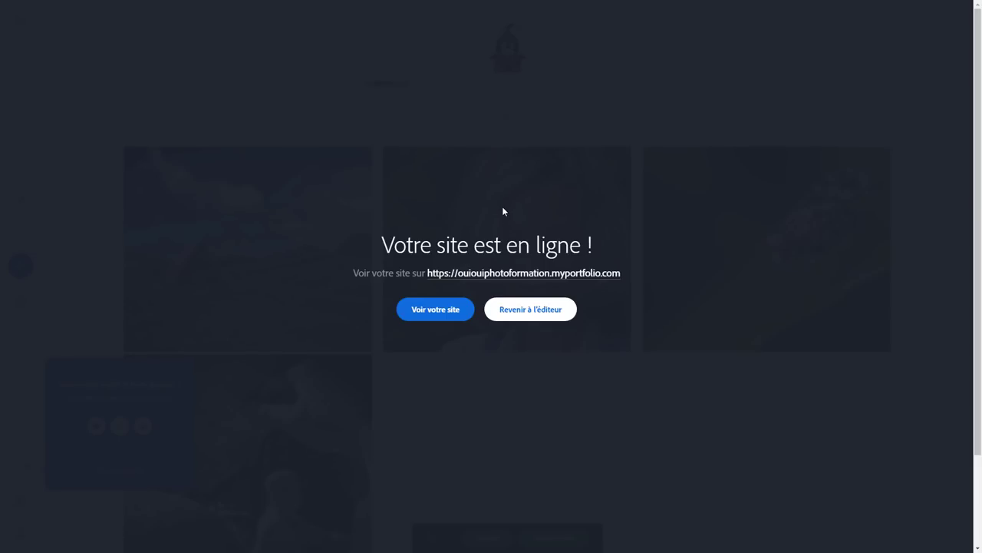
pyautogui.click(502, 275)
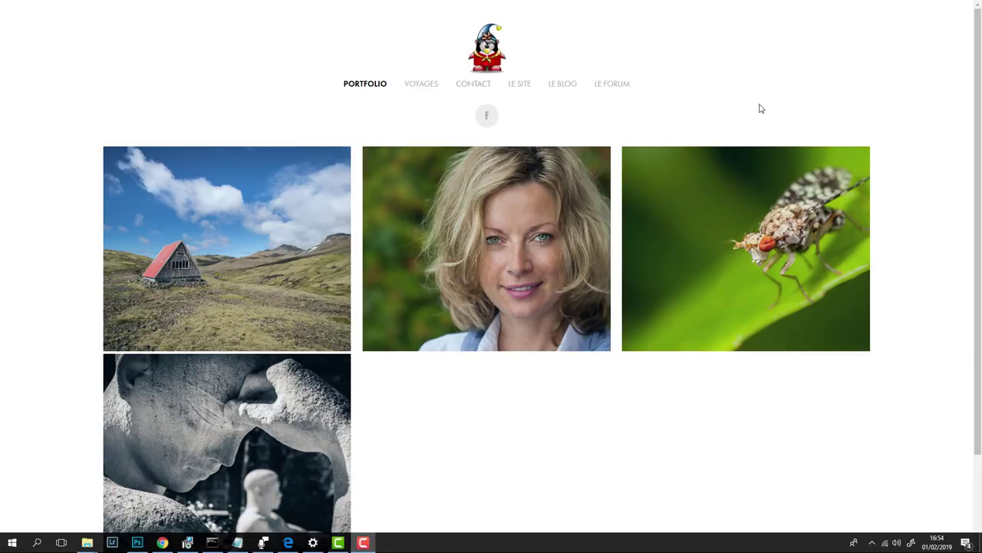
# - Open the Test page and view the waterfall photo full-screen, then close it
pyautogui.click(270, 241)
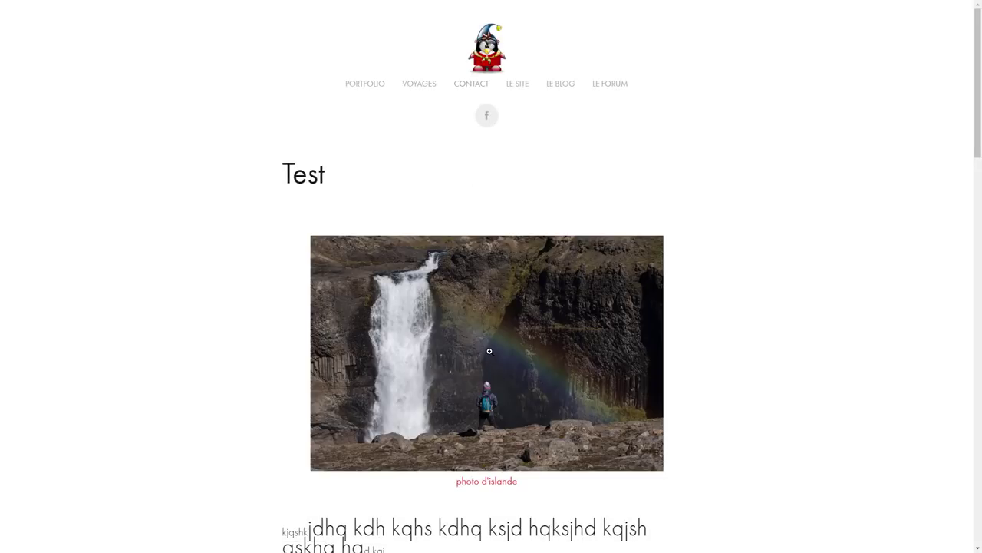
pyautogui.scroll(-4, 464, 198)
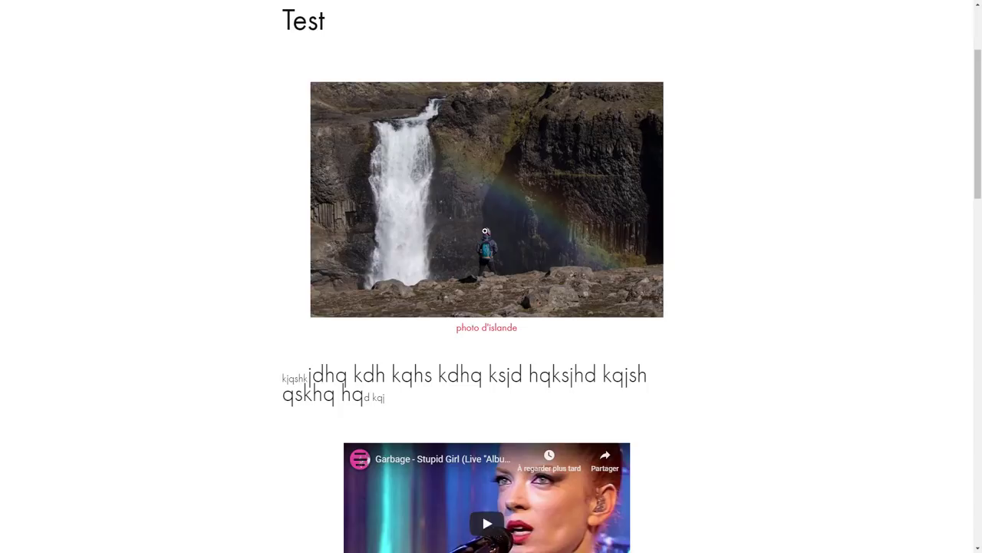
pyautogui.click(491, 212)
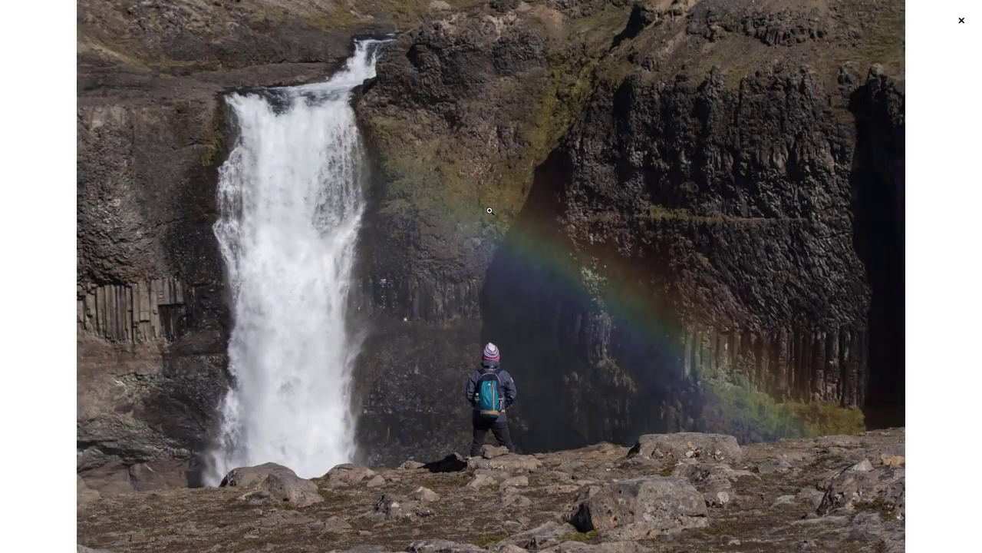
pyautogui.click(962, 23)
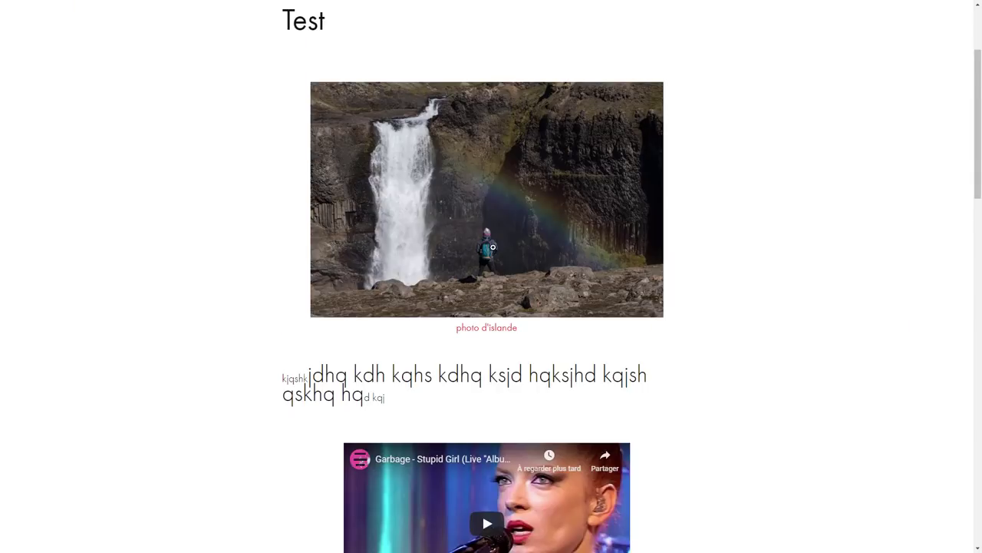
# - Play and pause the embedded YouTube video and the audio track
pyautogui.scroll(-3, 482, 358)
pyautogui.click(486, 371)
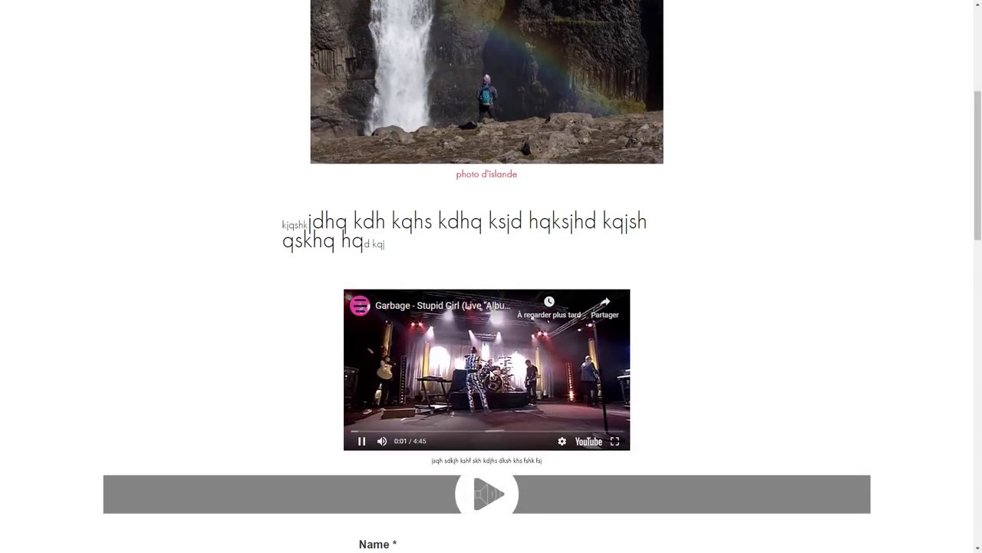
pyautogui.click(469, 361)
pyautogui.scroll(-3, 507, 349)
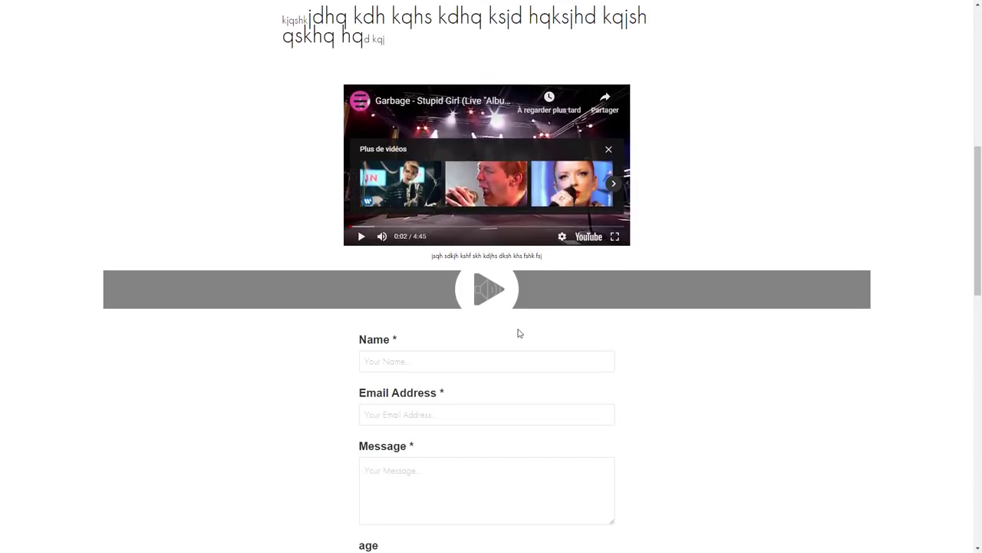
pyautogui.click(486, 302)
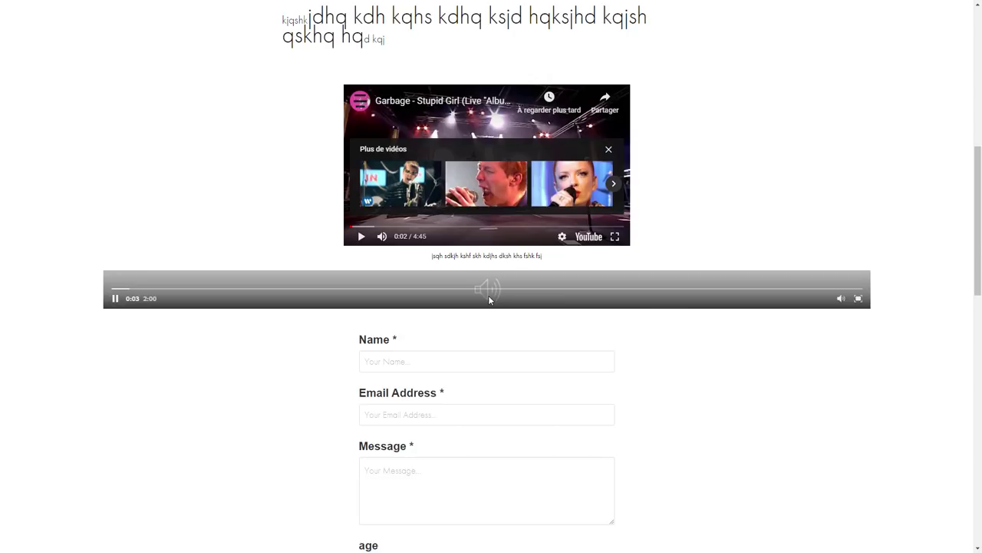
pyautogui.click(116, 300)
# - Fill the contact form with a test name, e-mail and the message 'test', and send it
pyautogui.scroll(-2, 429, 356)
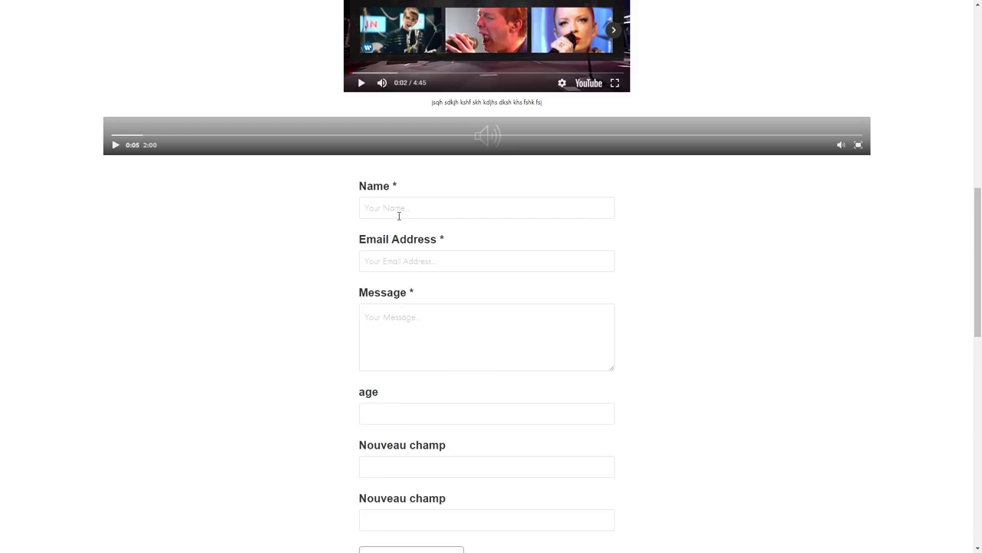
pyautogui.click(398, 214)
pyautogui.write('yo')
pyautogui.click(539, 266)
pyautogui.write('yo')
pyautogui.write('@yo.c')
pyautogui.write('om')
pyautogui.click(465, 341)
pyautogui.write('test')
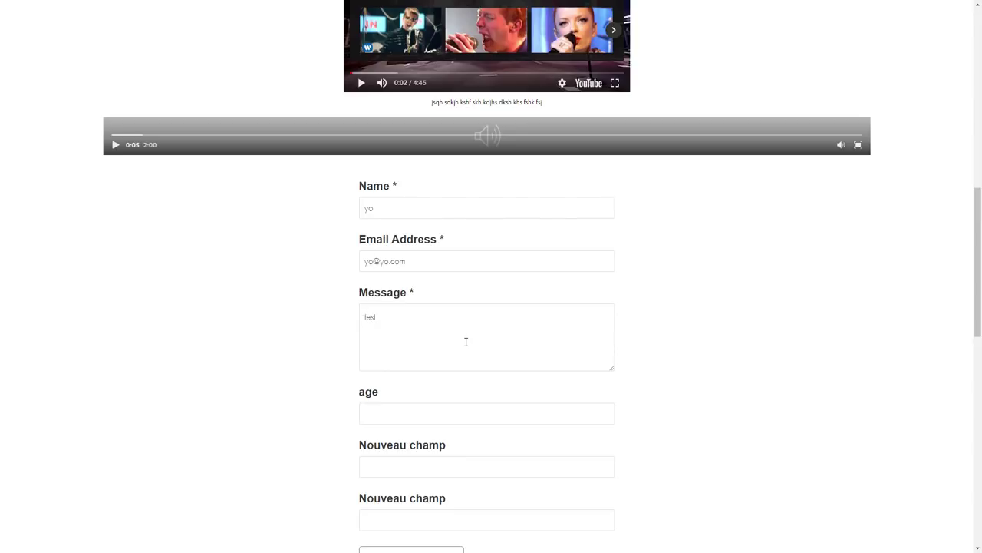
pyautogui.scroll(-2, 461, 257)
pyautogui.click(430, 402)
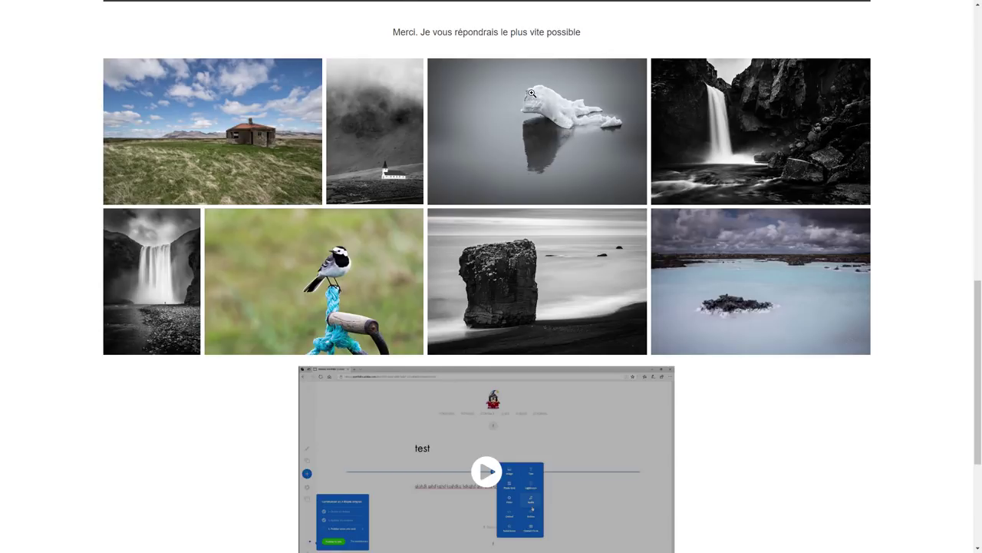
# - Browse the gallery full-screen from the house landscape to the bird photo, then close the viewer
pyautogui.scroll(3, 504, 157)
pyautogui.scroll(-2, 504, 158)
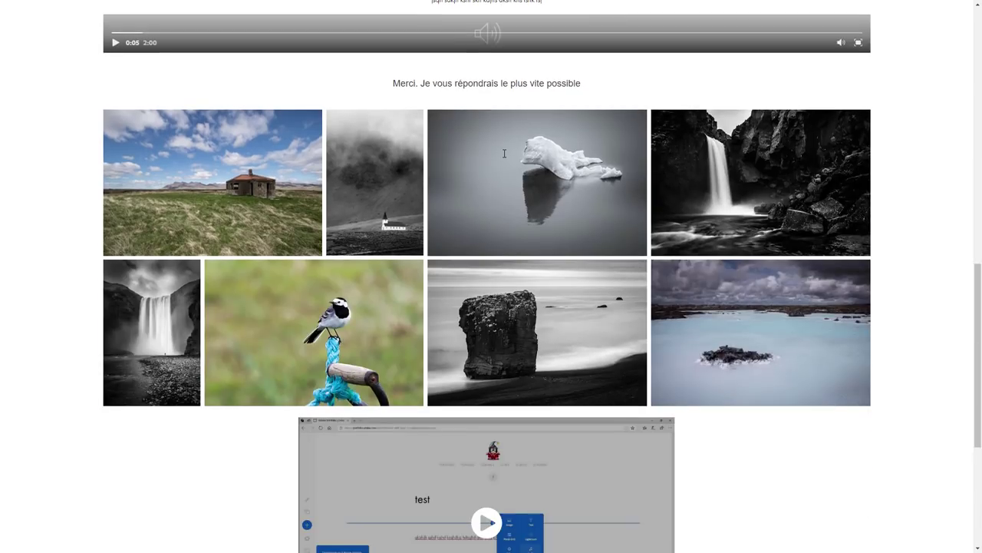
pyautogui.click(225, 211)
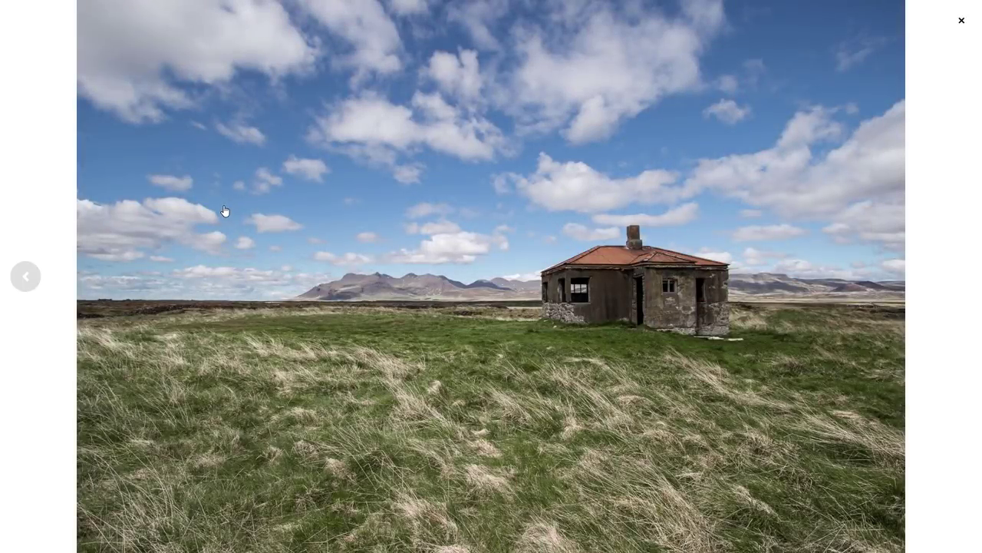
pyautogui.click(956, 278)
pyautogui.click(957, 280)
pyautogui.click(957, 278)
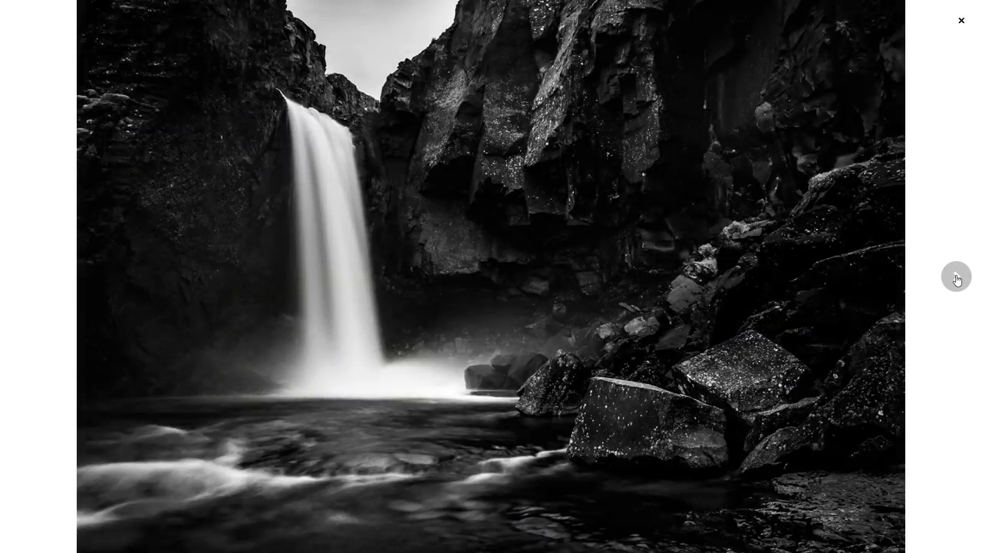
pyautogui.click(957, 280)
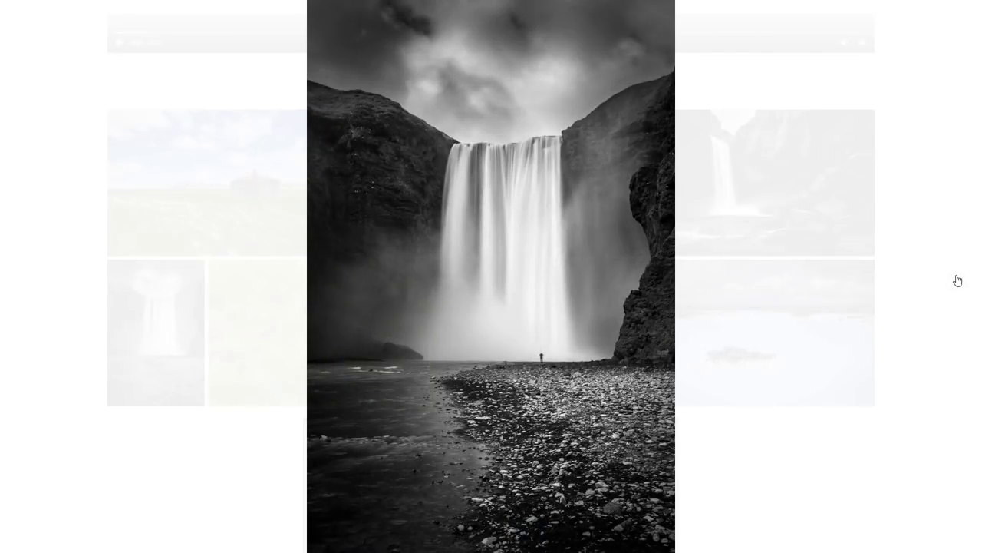
pyautogui.click(957, 278)
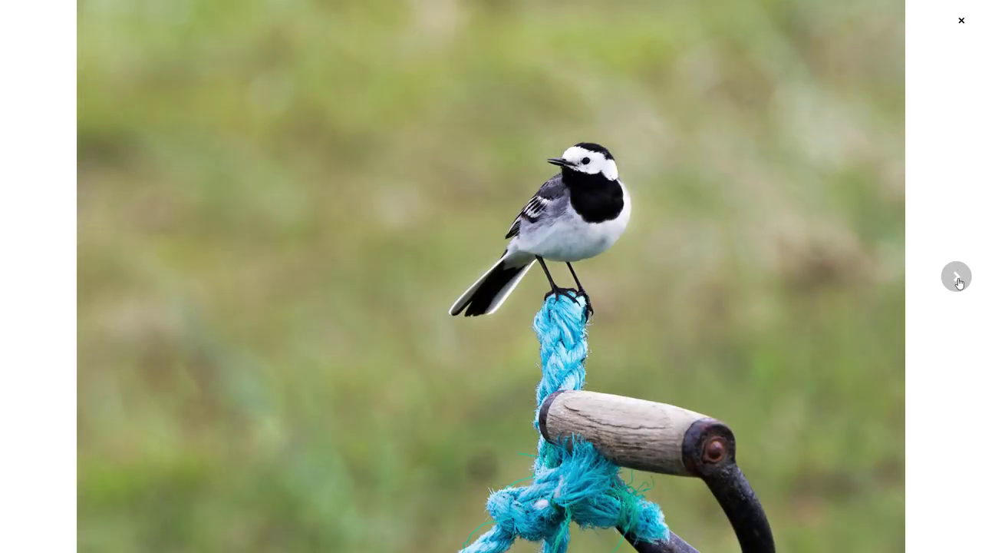
pyautogui.click(961, 22)
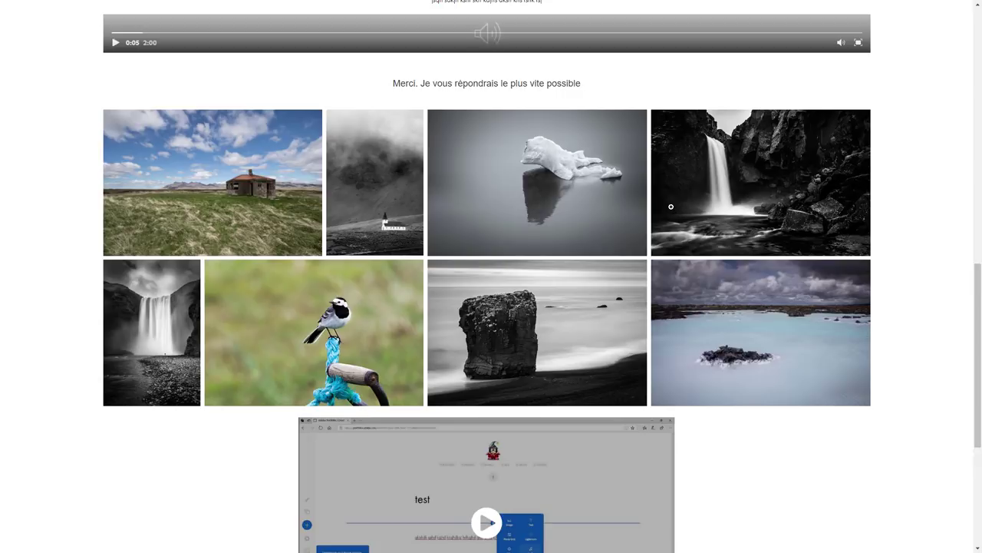
# - Play and pause the embedded screen-recording video, then follow the blog button link and come back
pyautogui.scroll(-2, 672, 207)
pyautogui.scroll(-2, 672, 202)
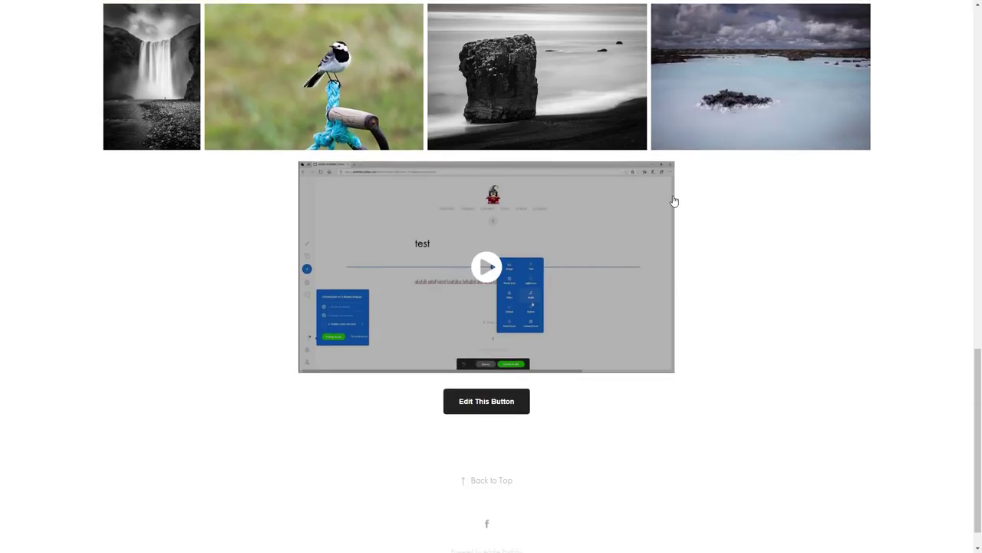
pyautogui.click(485, 272)
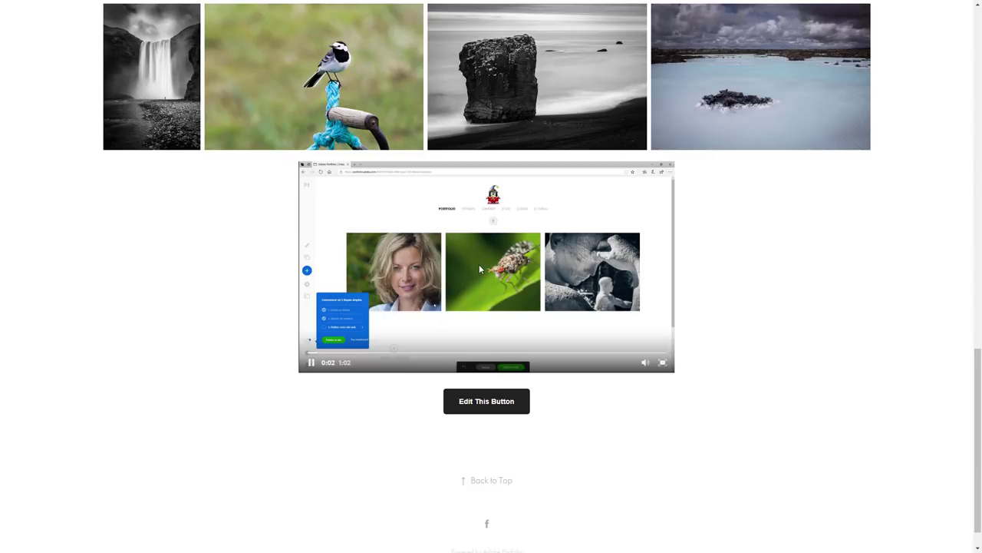
pyautogui.click(311, 362)
pyautogui.click(481, 406)
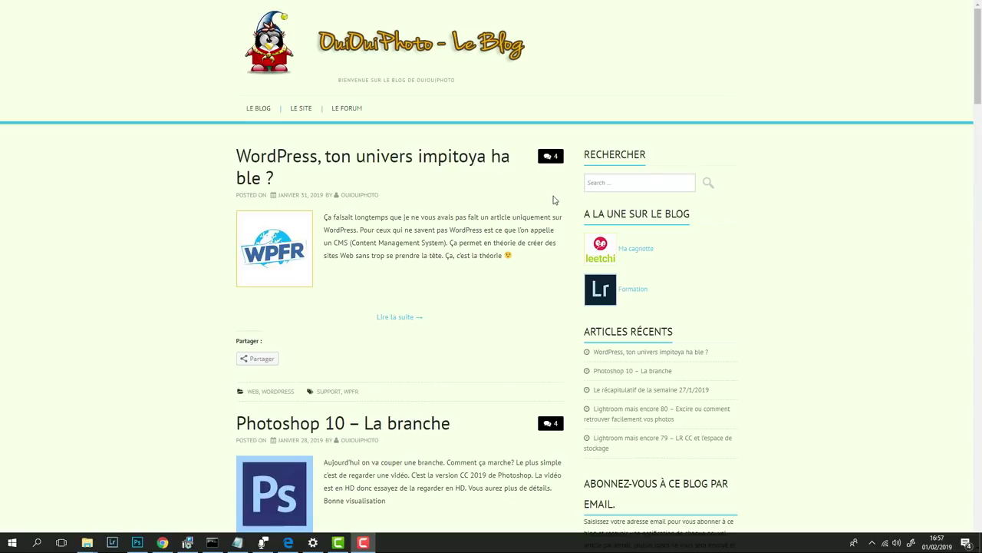
pyautogui.hotkey('alt', 'Left')
# - Return to the top of the Test post and go to the Voyages gallery page
pyautogui.click(494, 479)
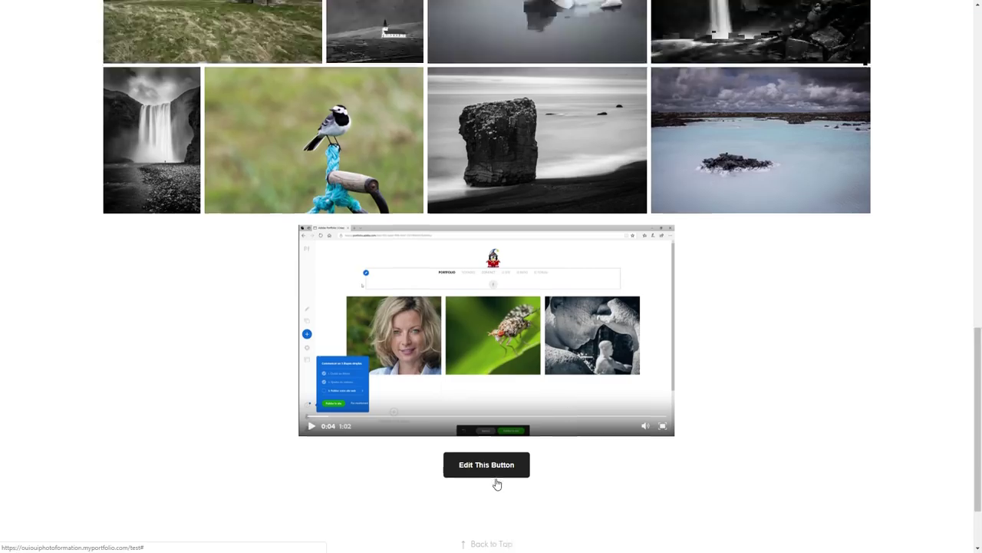
pyautogui.scroll(-15, 522, 332)
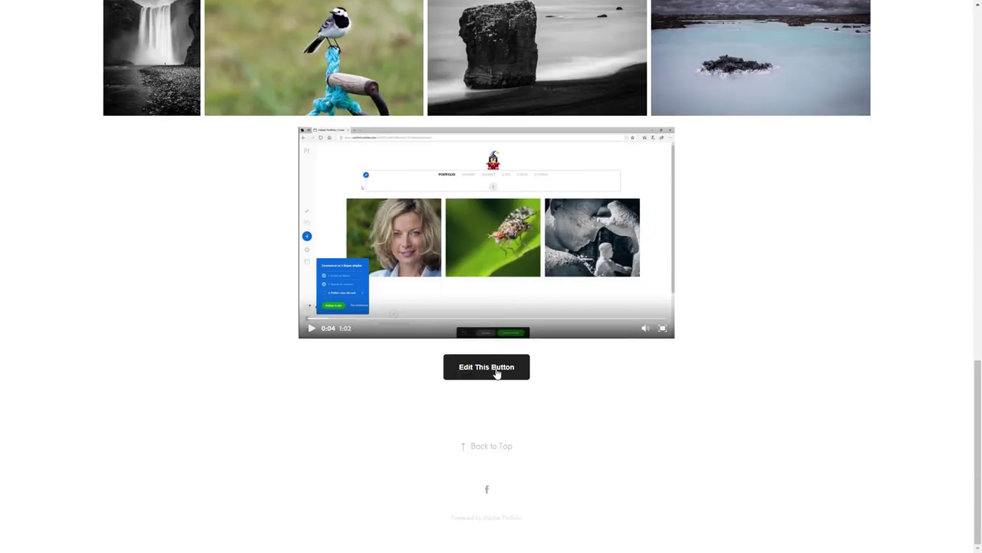
pyautogui.scroll(15, 498, 373)
pyautogui.scroll(2, 514, 371)
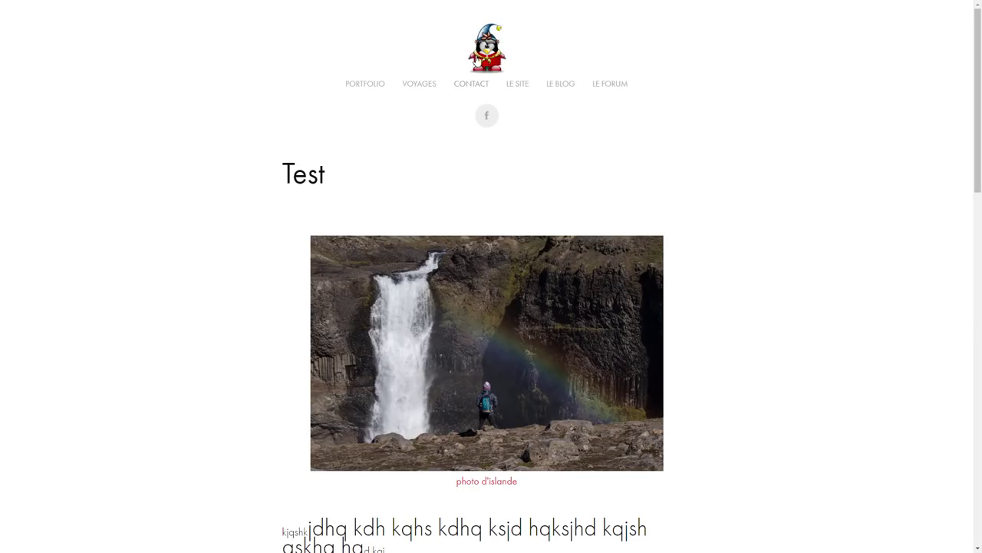
pyautogui.scroll(-4, 488, 336)
pyautogui.scroll(-8, 491, 345)
pyautogui.scroll(-3, 495, 383)
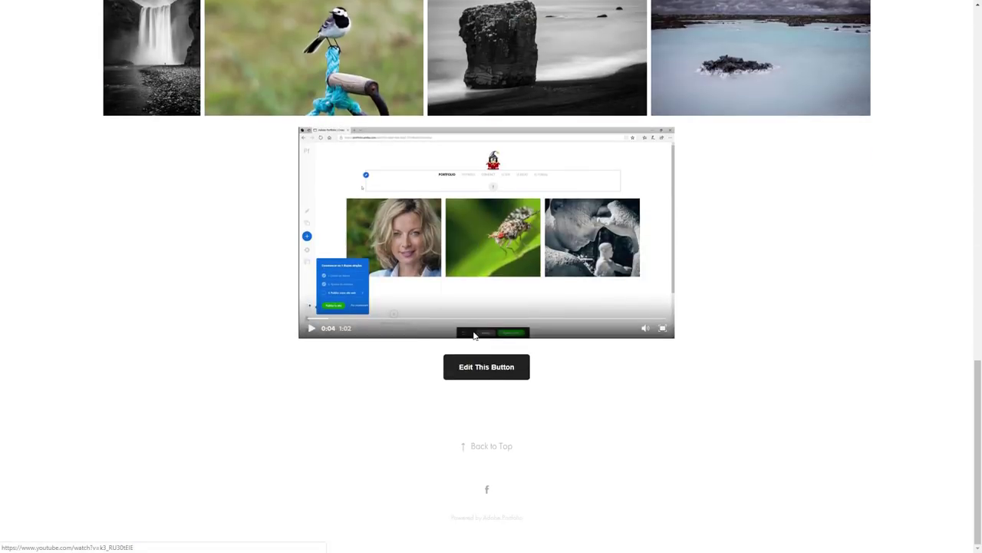
pyautogui.click(499, 447)
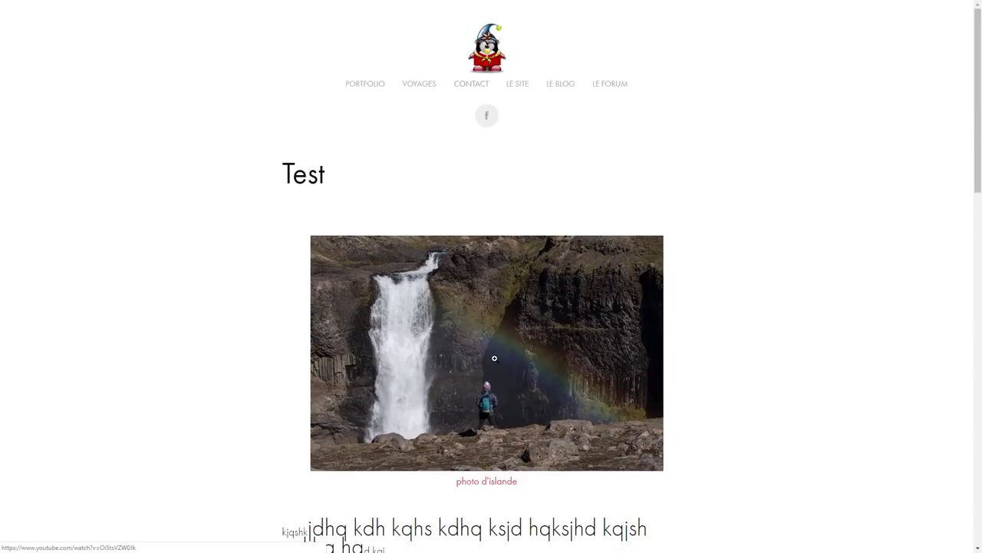
pyautogui.click(433, 88)
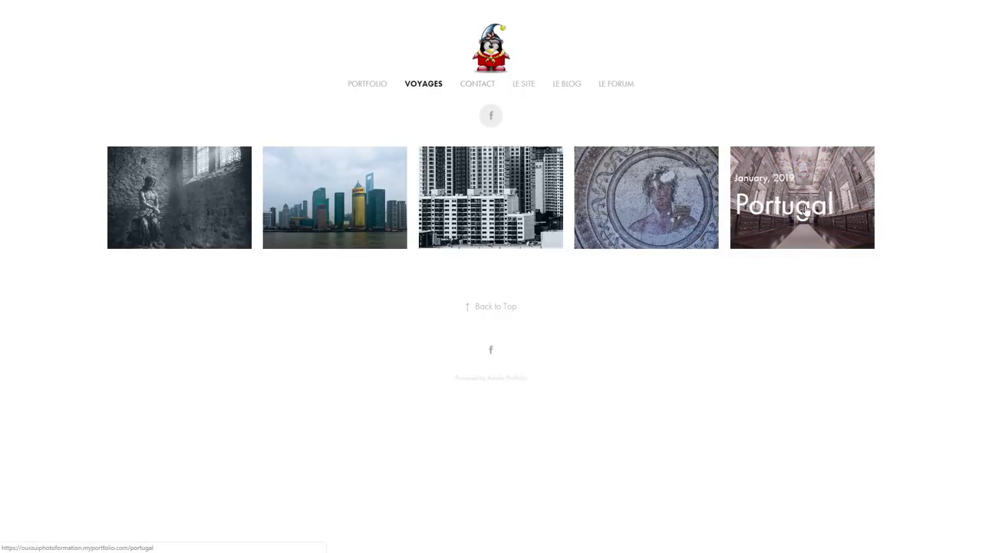
# - Open the Portugal gallery with its password and decline Chrome's offer to save it
pyautogui.click(804, 207)
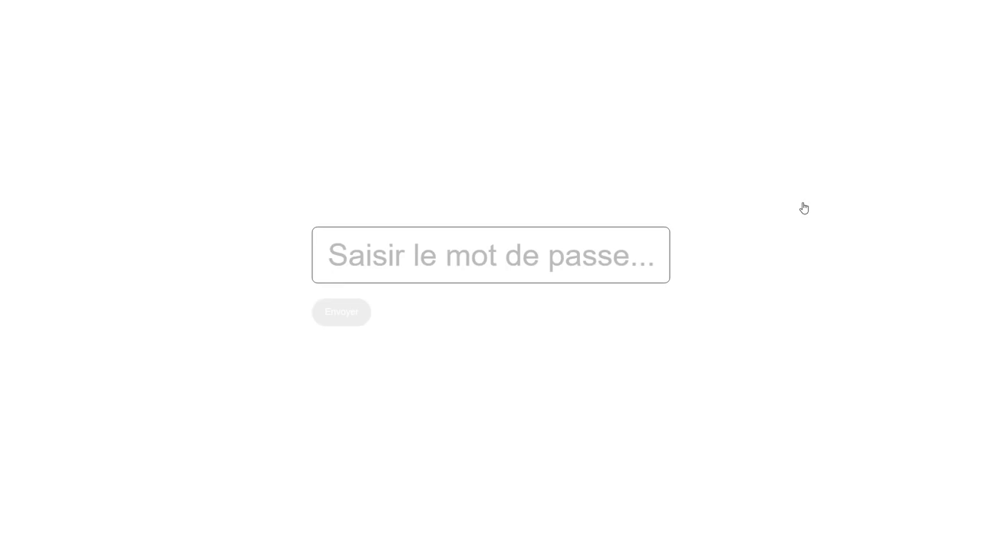
pyautogui.write('••')
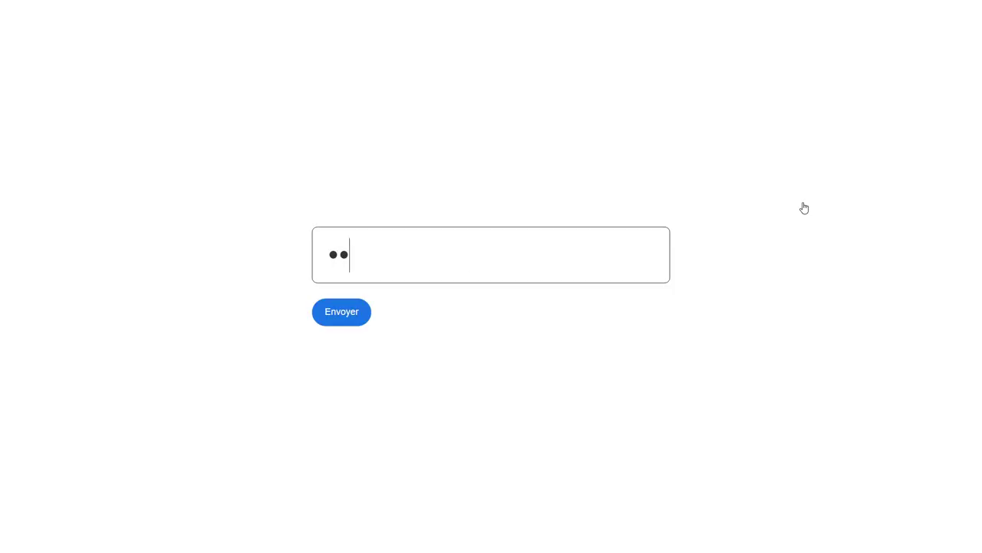
pyautogui.write('•••••••••')
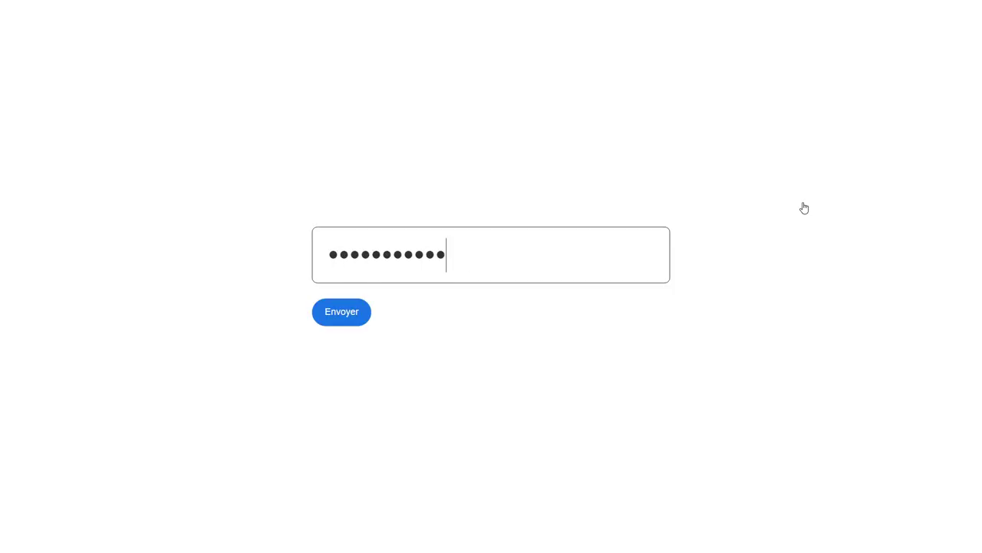
pyautogui.click(360, 320)
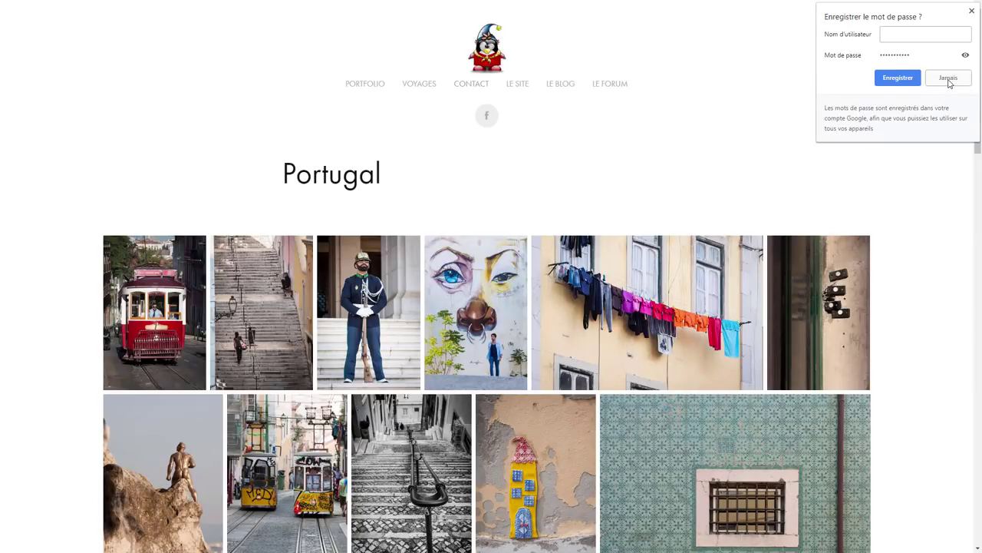
pyautogui.click(949, 82)
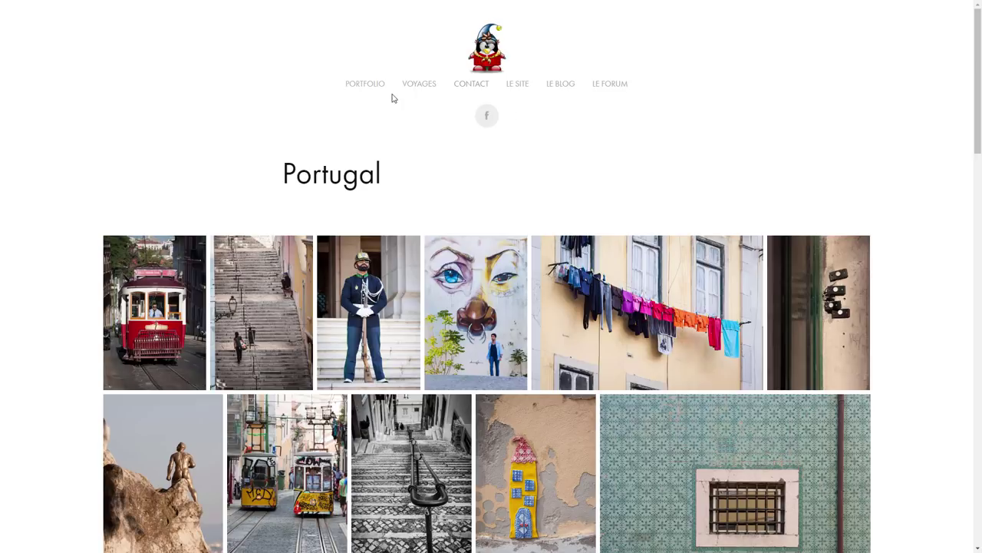
# - Go to the PORTFOLIO page and open the Portraits gallery
pyautogui.click(366, 85)
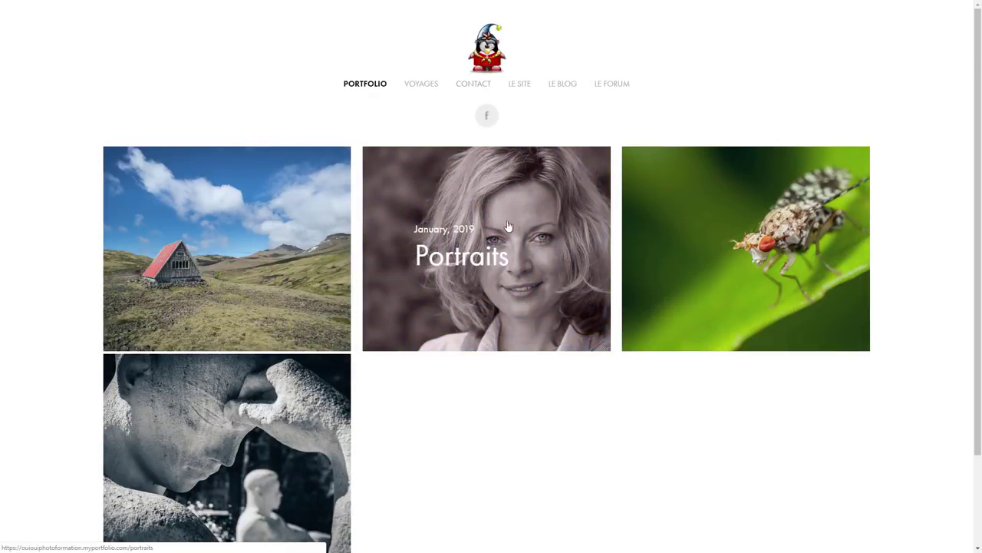
pyautogui.click(496, 239)
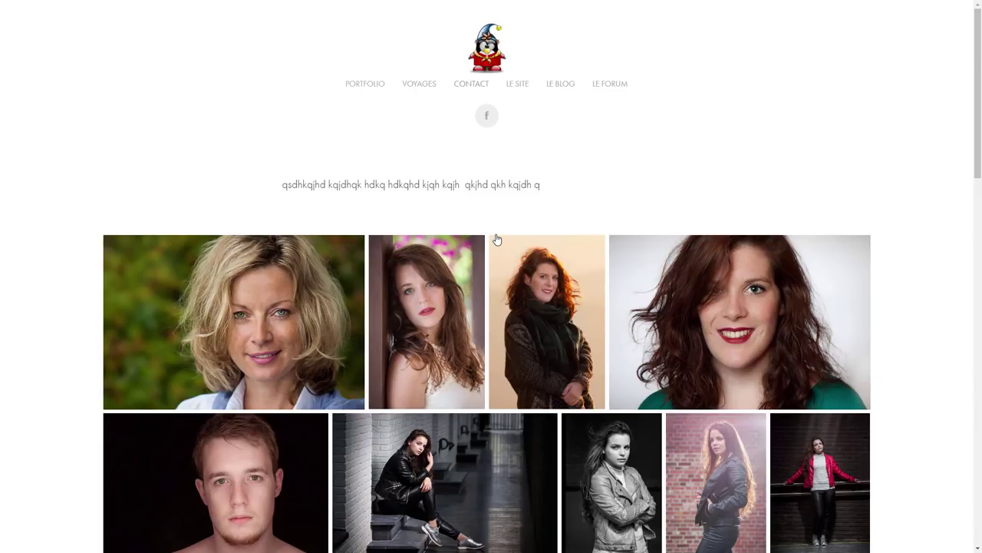
# - Go back to the PORTFOLIO overview with its four gallery tiles
pyautogui.click(366, 87)
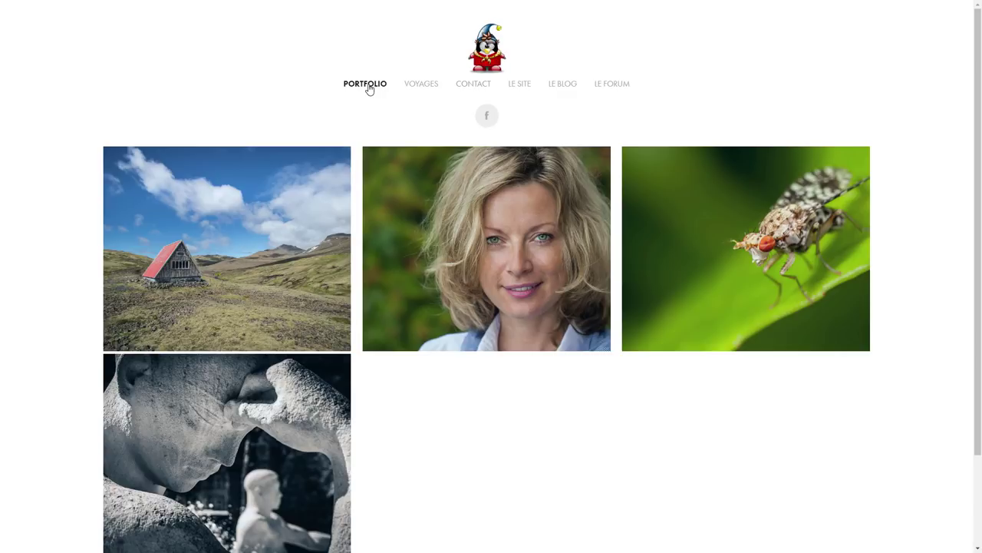
# - Open the Noir et blanc gallery and view the embossed seal photo full size, then close it
pyautogui.click(222, 449)
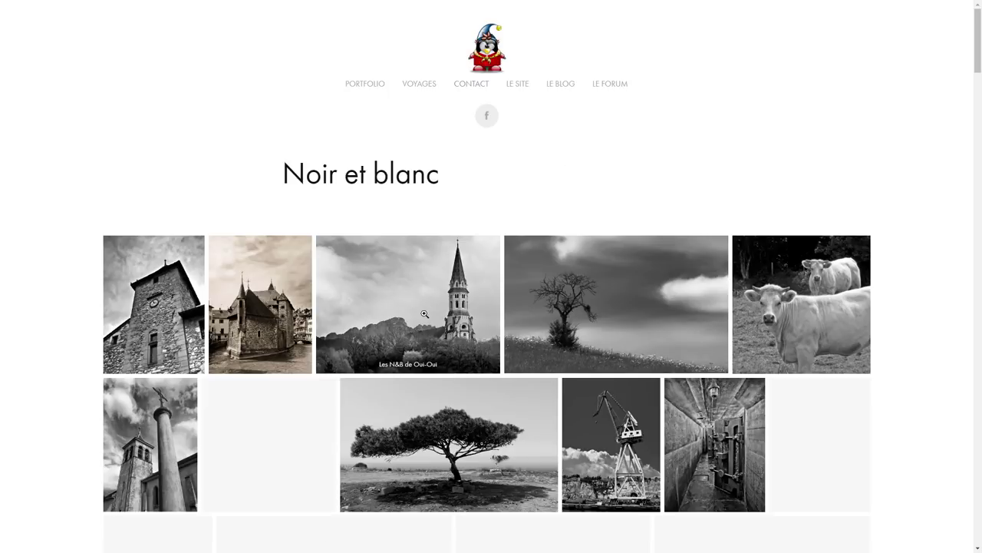
pyautogui.scroll(-3, 473, 280)
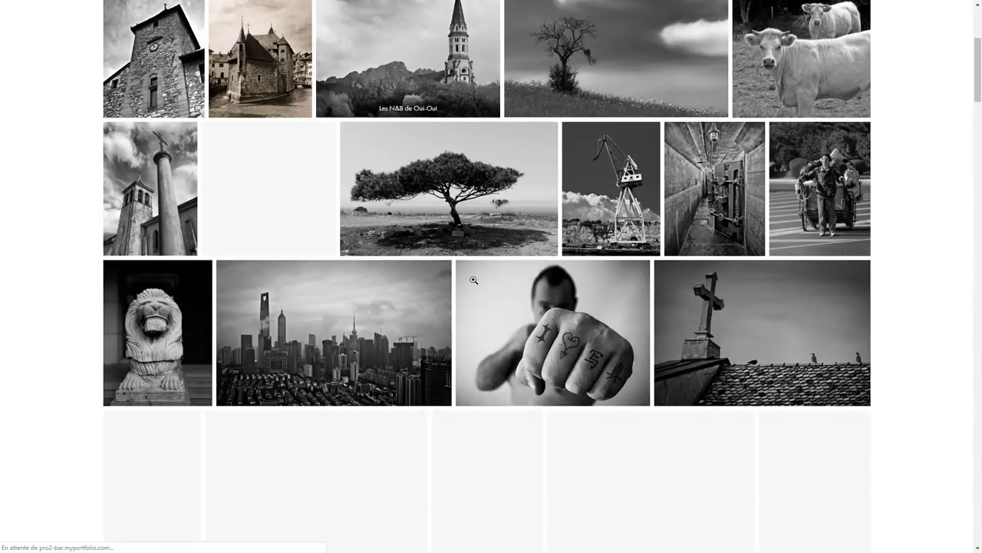
pyautogui.scroll(-3, 541, 284)
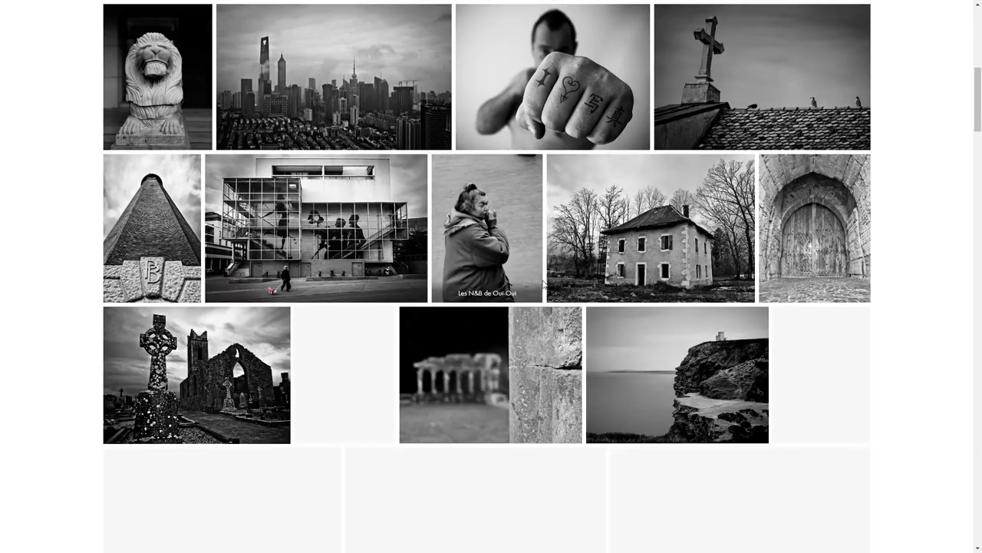
pyautogui.scroll(-2, 542, 284)
pyautogui.scroll(-2, 543, 282)
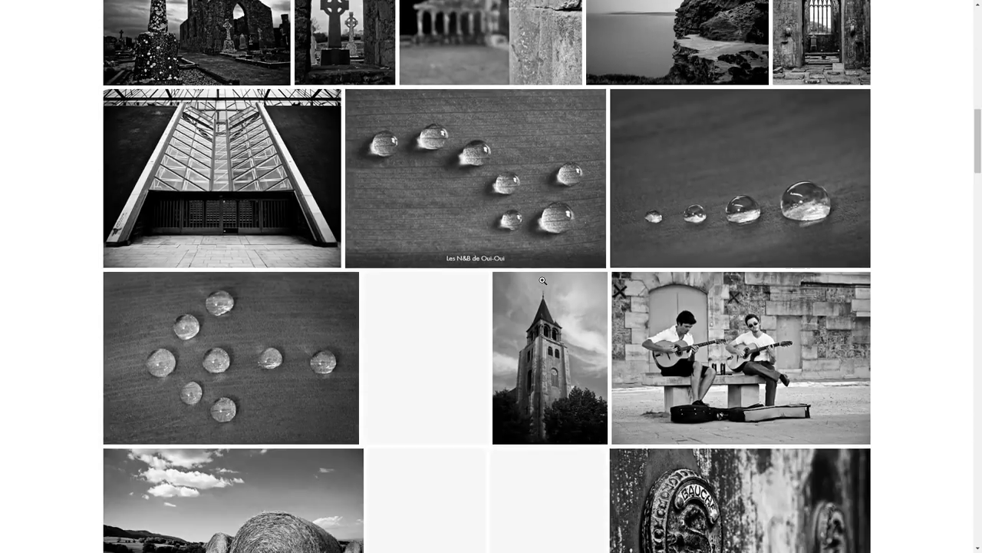
pyautogui.scroll(-2, 542, 281)
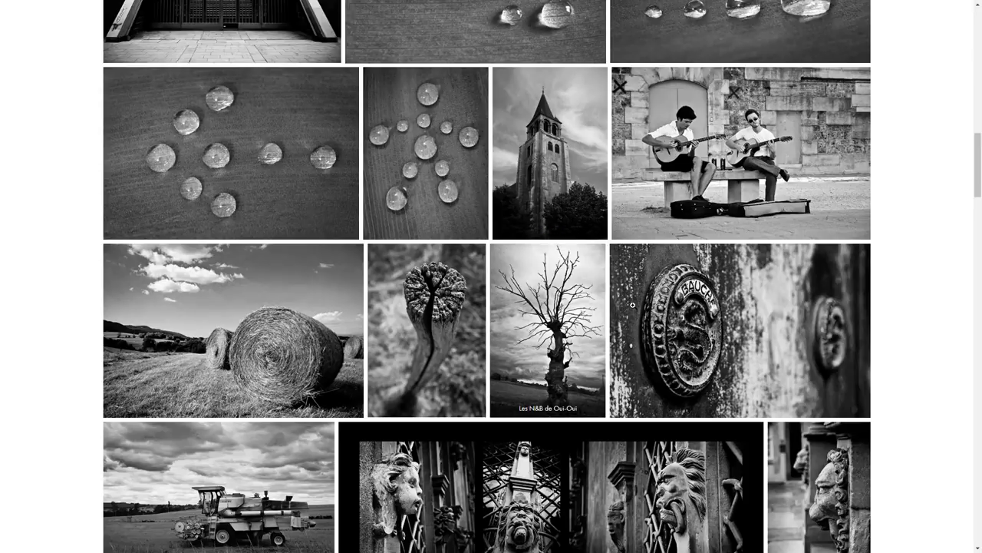
pyautogui.click(683, 308)
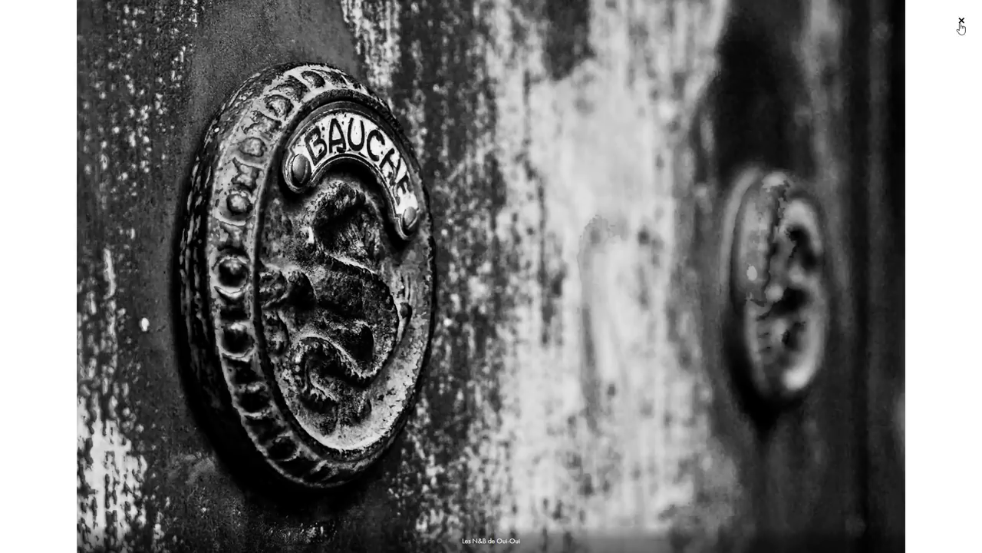
pyautogui.click(961, 27)
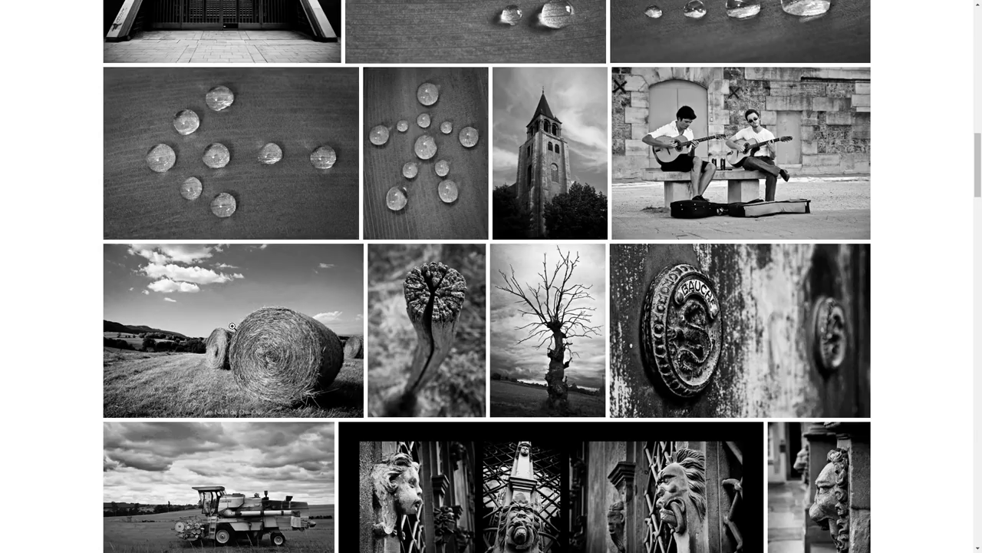
# - Right-click a thumbnail to test image protection, then scroll back to the top
pyautogui.rightClick(425, 166)
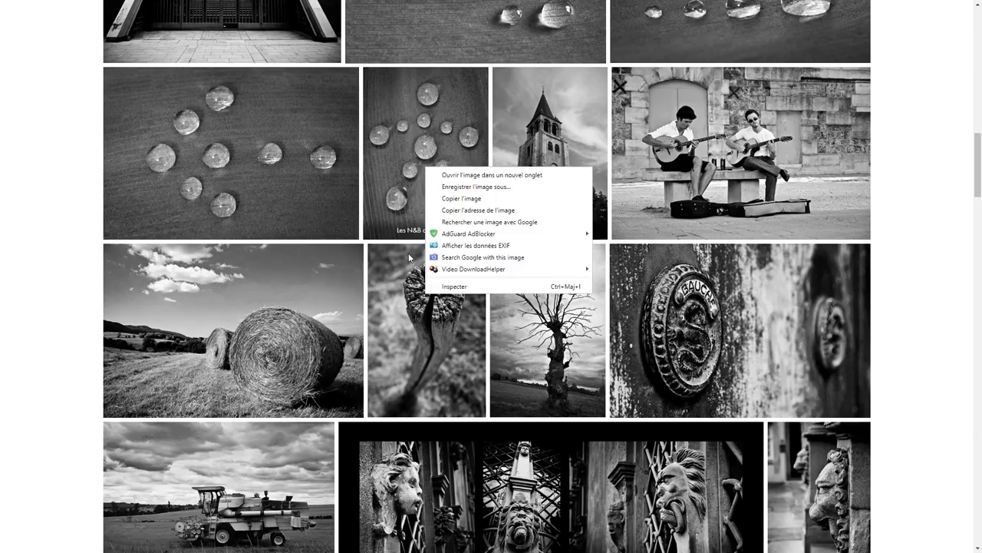
pyautogui.scroll(5, 419, 335)
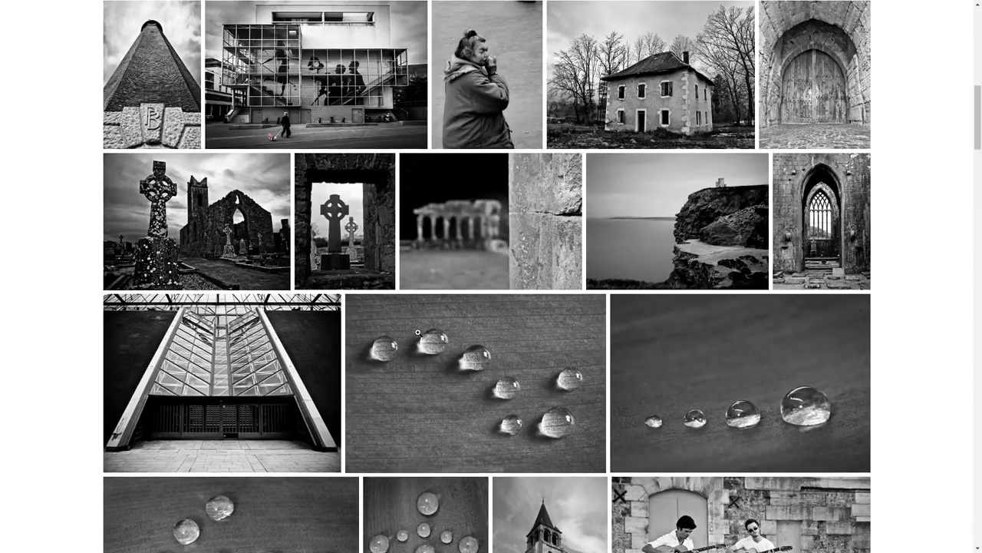
pyautogui.scroll(3, 419, 331)
pyautogui.scroll(2, 419, 331)
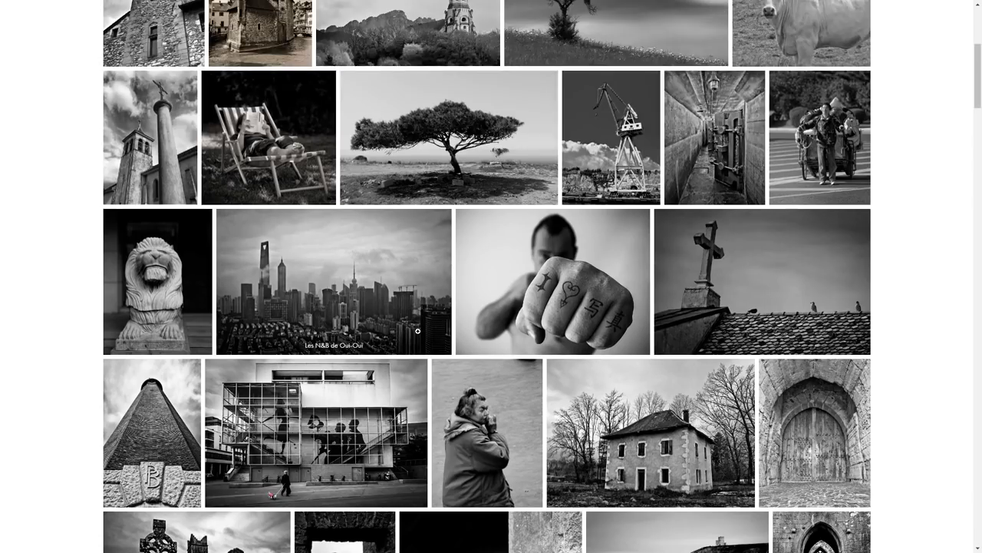
pyautogui.scroll(3, 418, 331)
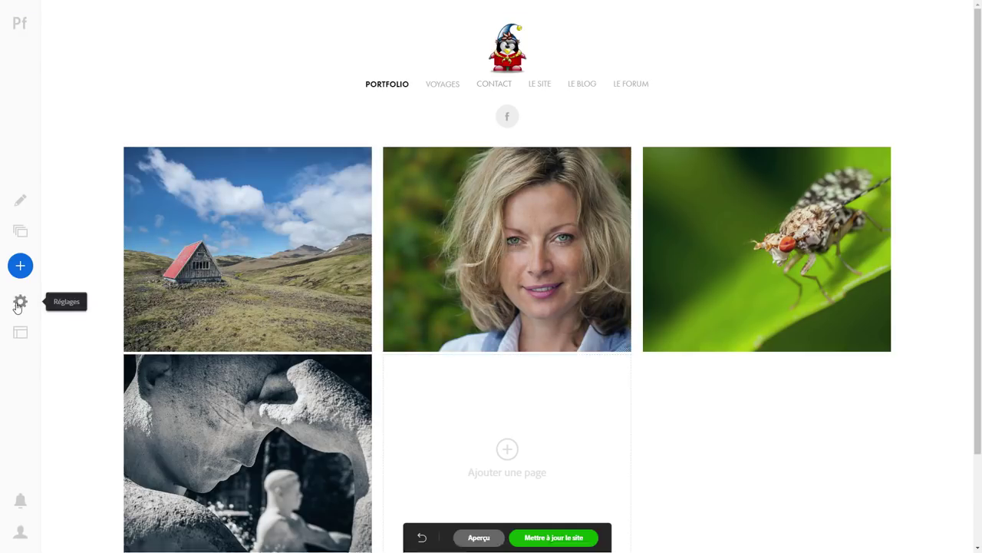
# - Tick Désactiver le clic droit in Options du site and republish with Mettre à jour le site
pyautogui.click(18, 305)
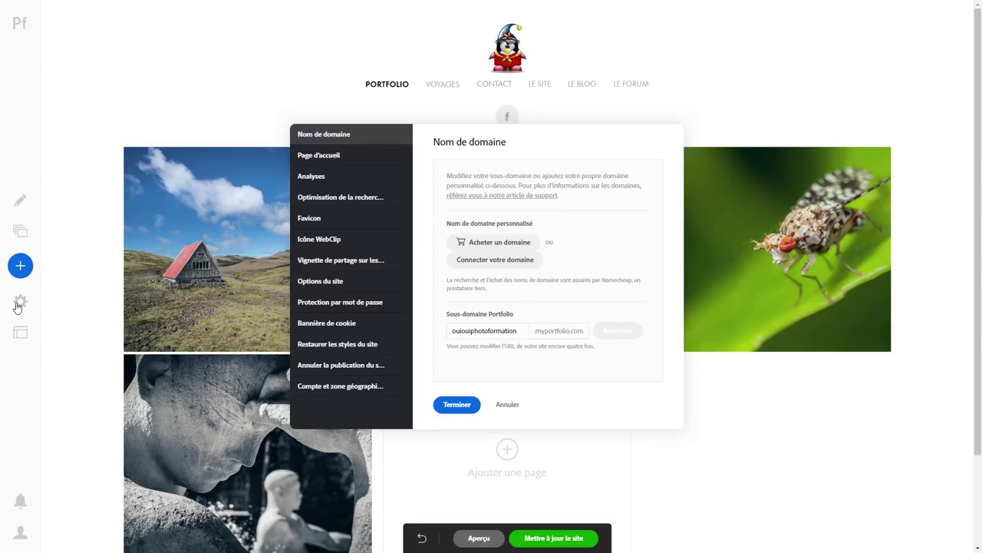
pyautogui.click(329, 201)
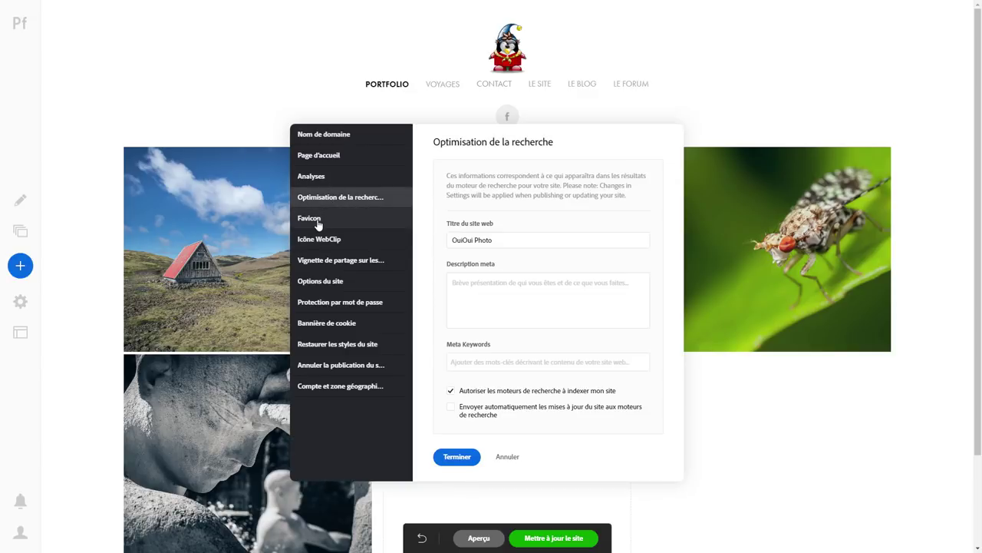
pyautogui.click(316, 218)
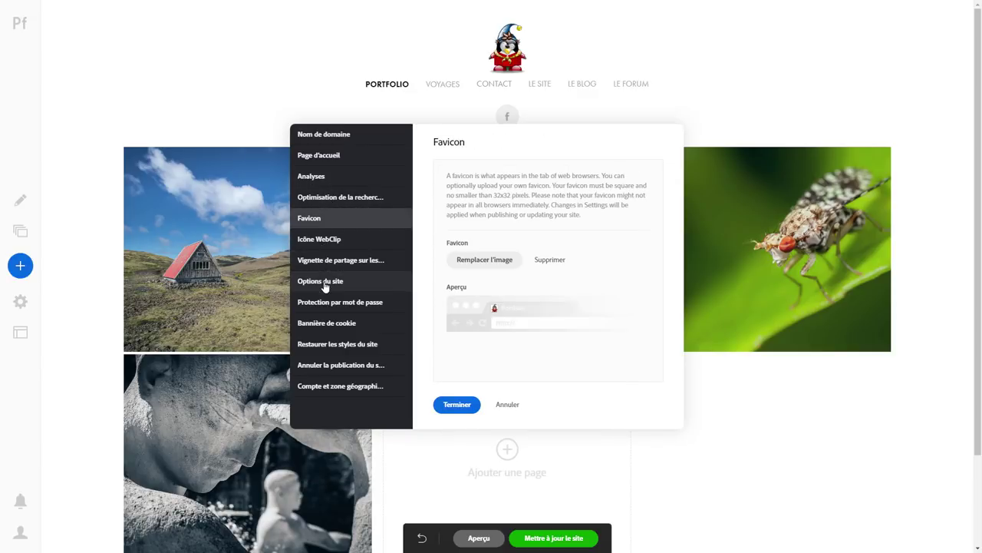
pyautogui.click(324, 283)
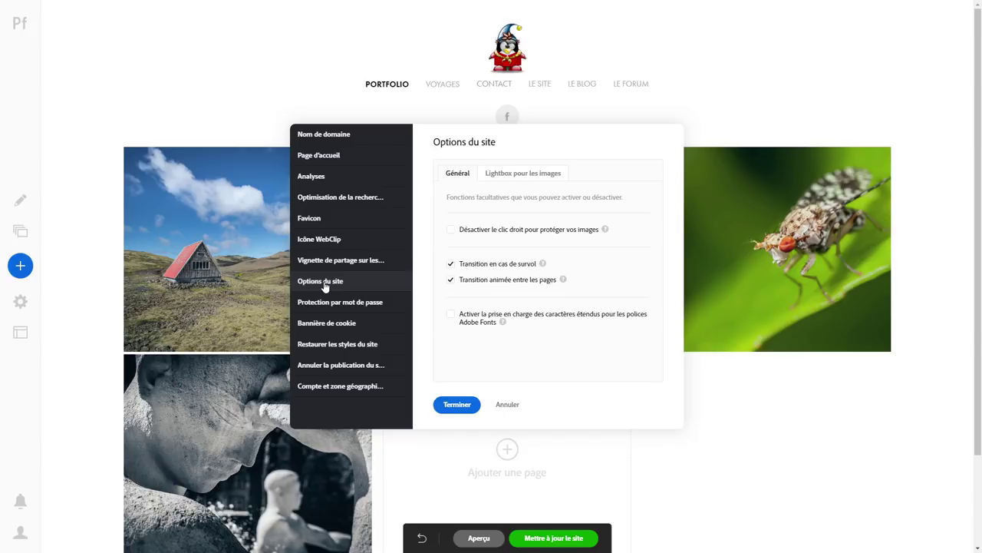
pyautogui.click(451, 229)
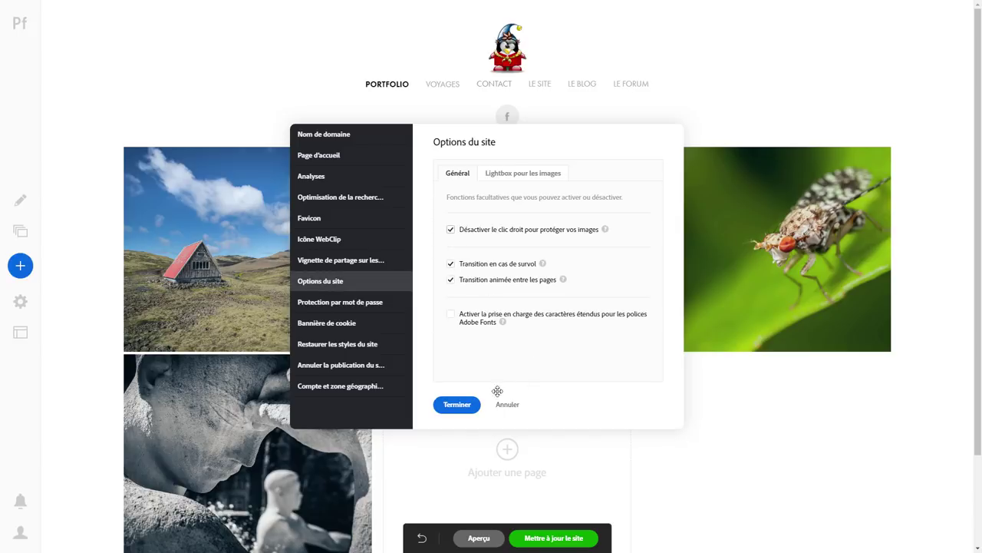
pyautogui.click(458, 405)
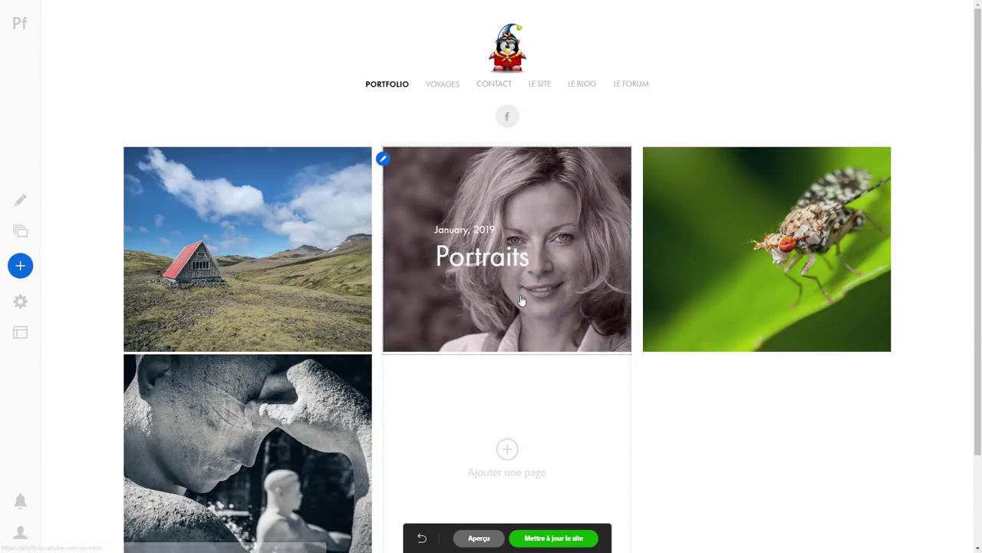
pyautogui.click(568, 537)
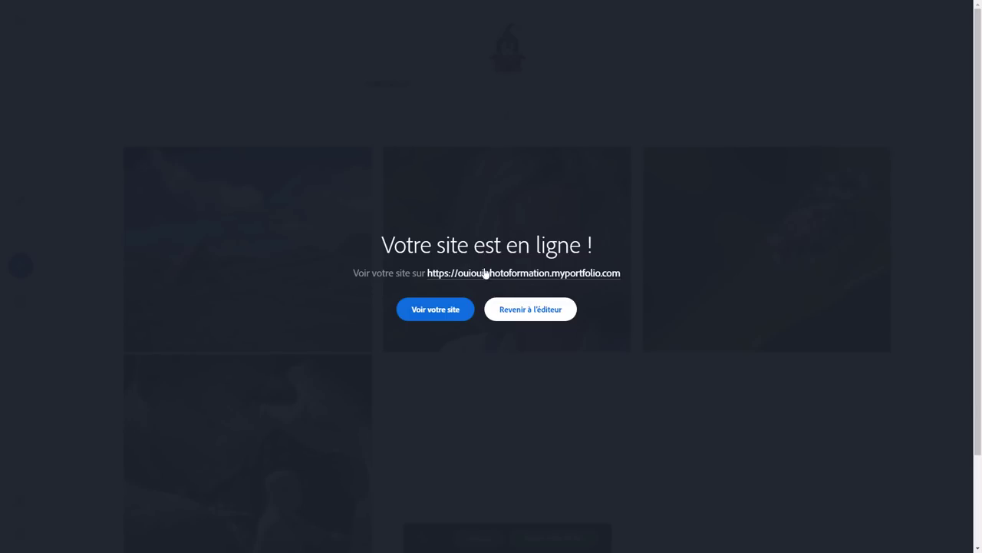
# - Open the republished live site from the 'Votre site est en ligne !' confirmation link
pyautogui.click(489, 274)
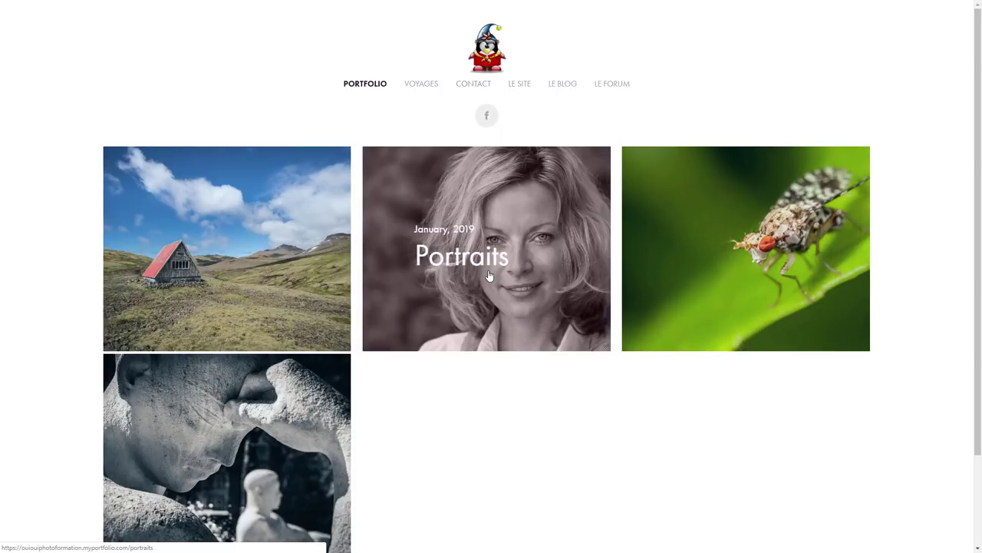